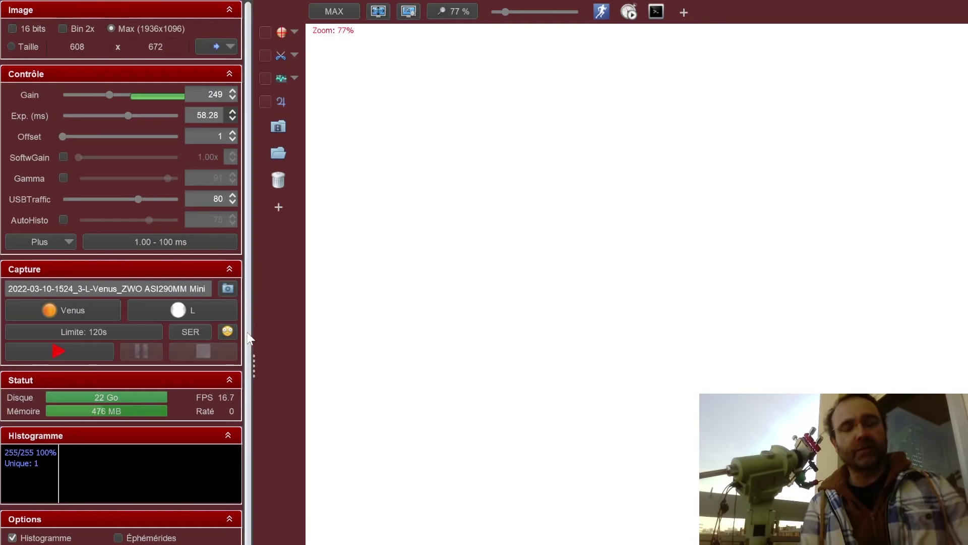
Look over the camera's image, control, capture, status, histogram, options and parameter settings.
scroll(244, 356, down, 1)
scroll(247, 368, down, 1)
scroll(244, 368, up, 1)
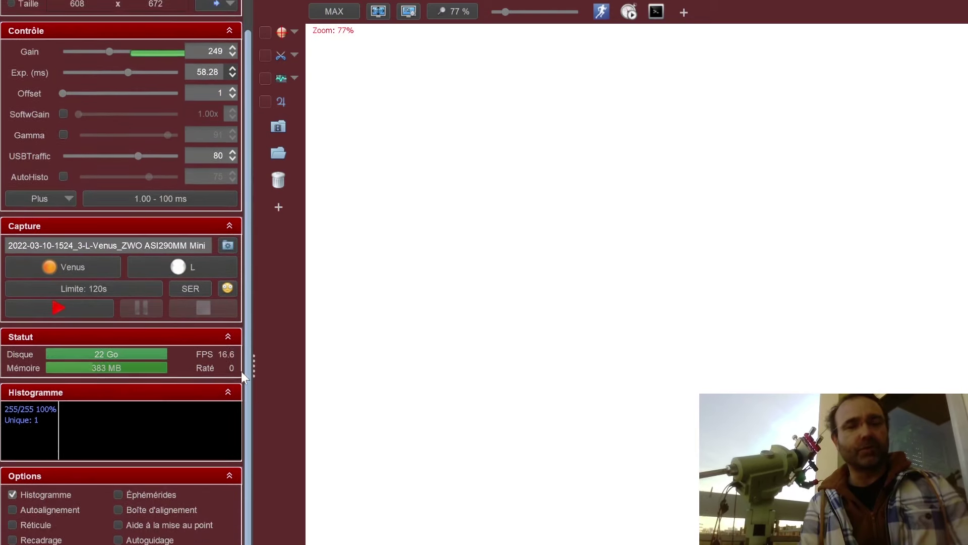
scroll(246, 404, down, 5)
scroll(253, 479, down, 1)
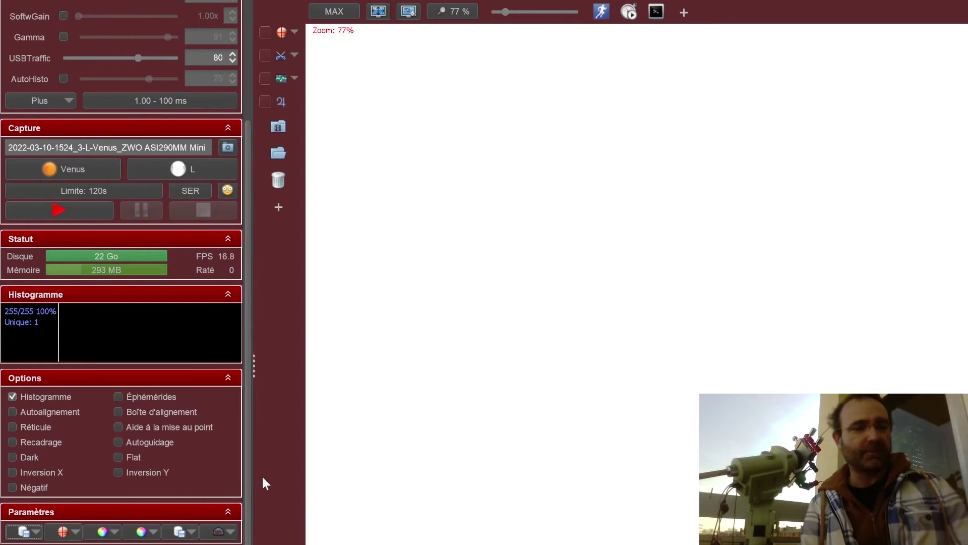
click(24, 532)
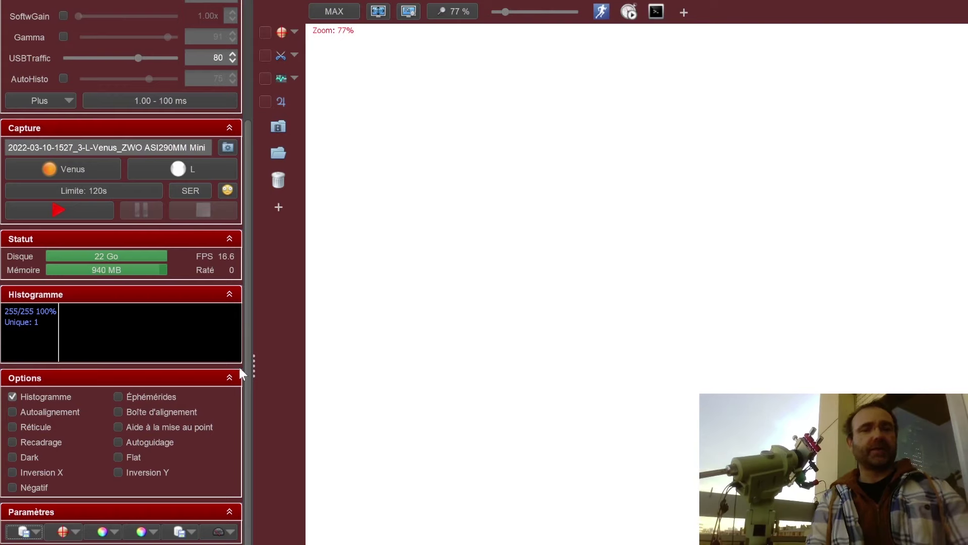
drag(246, 371, 248, 125)
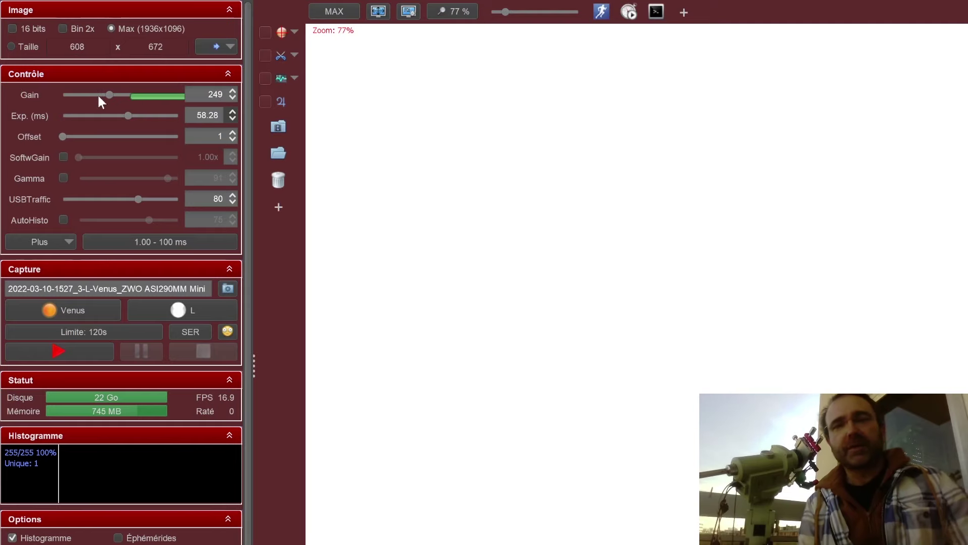
Raise the camera's exposure time to 100 ms with the gain left as it is.
mouse_move(107, 92)
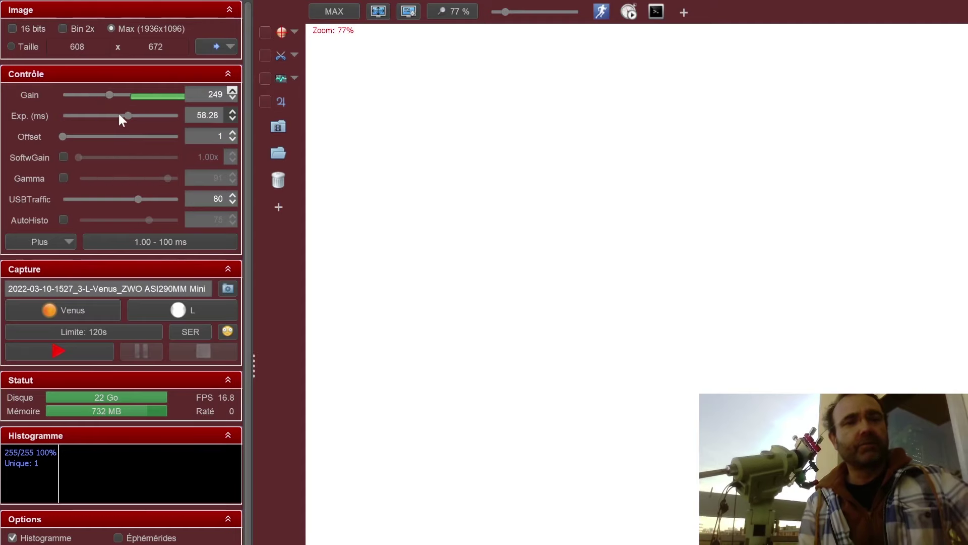
drag(126, 116, 188, 117)
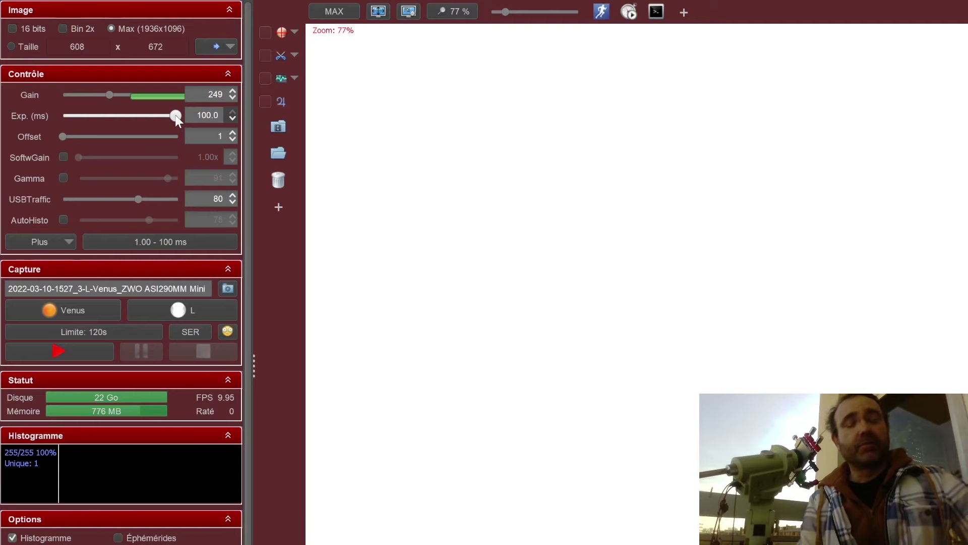
mouse_move(176, 119)
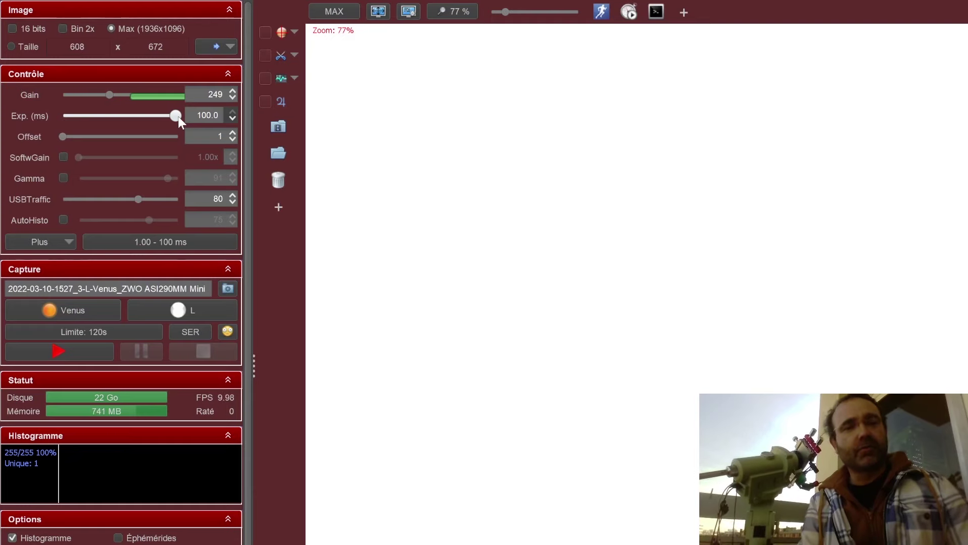
Reduce the exposure to 54.55 ms and the gain to 45 to bring out lunar surface detail.
drag(177, 116, 80, 95)
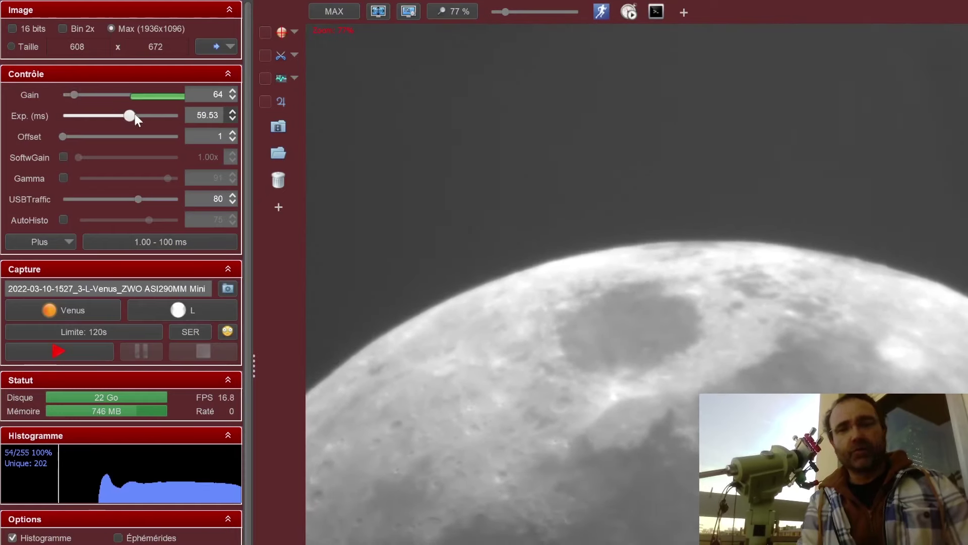
mouse_move(134, 114)
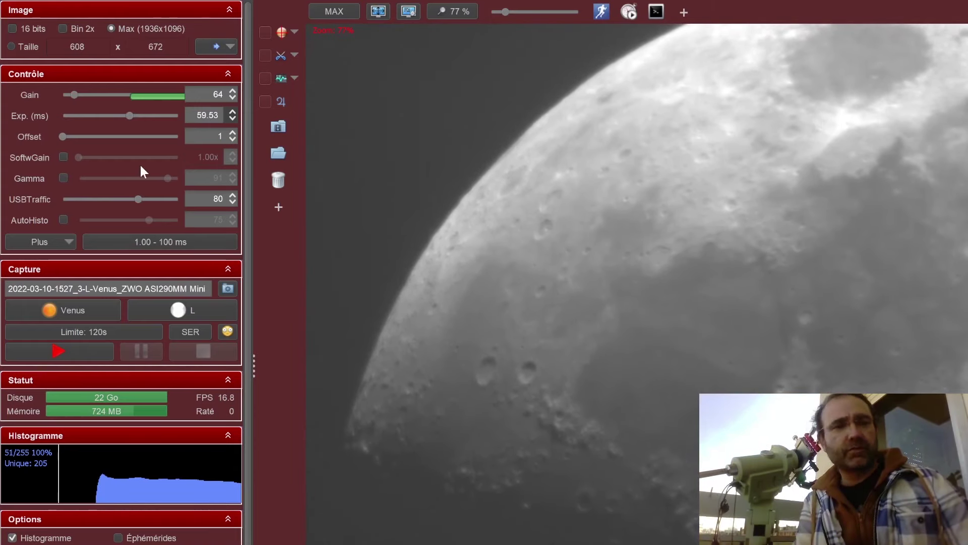
drag(129, 116, 122, 116)
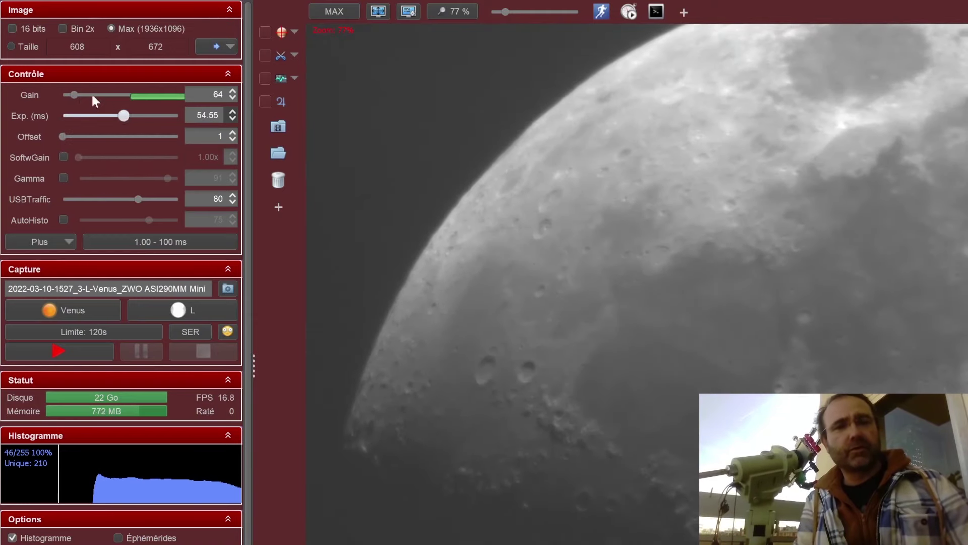
drag(73, 96, 69, 97)
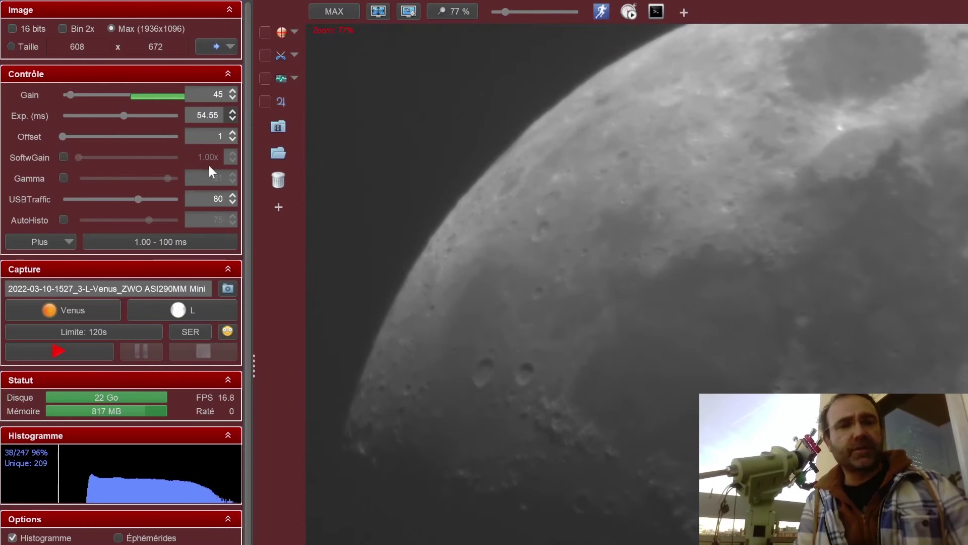
Raise the gain to 287 and set the exposure time to 58.91 ms.
drag(71, 95, 98, 98)
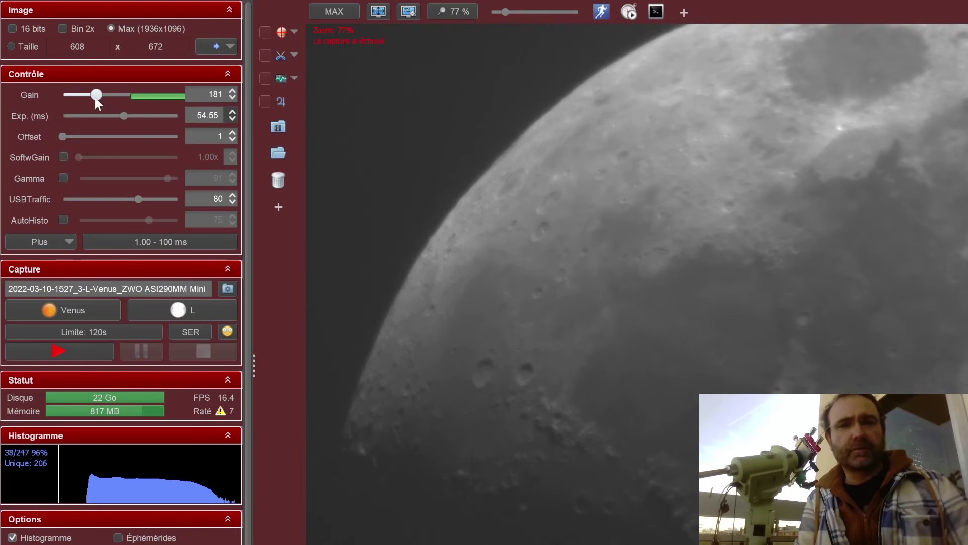
mouse_move(95, 98)
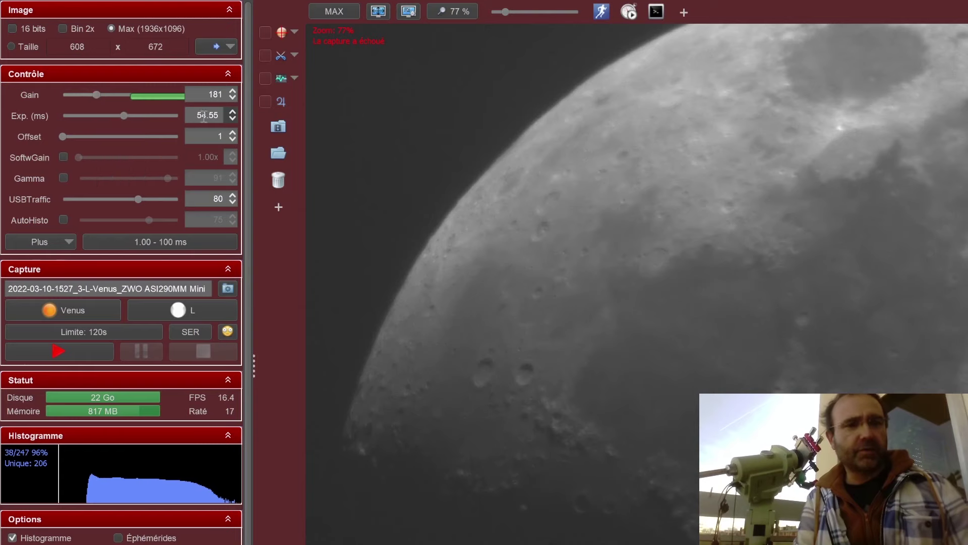
drag(123, 116, 117, 93)
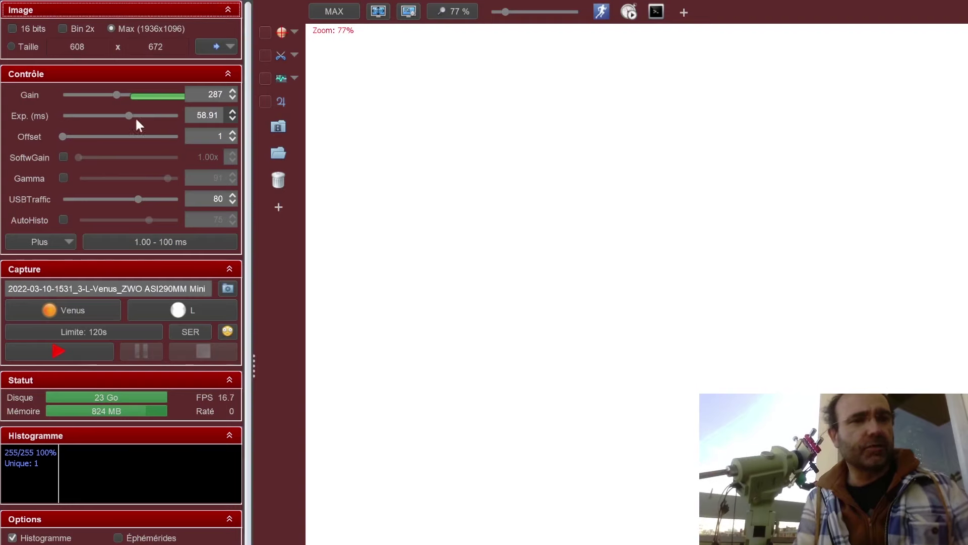
Lower the gain to 42 so the Moon's histogram stays just below saturation, and check the frame rate.
drag(106, 97, 80, 98)
click(74, 96)
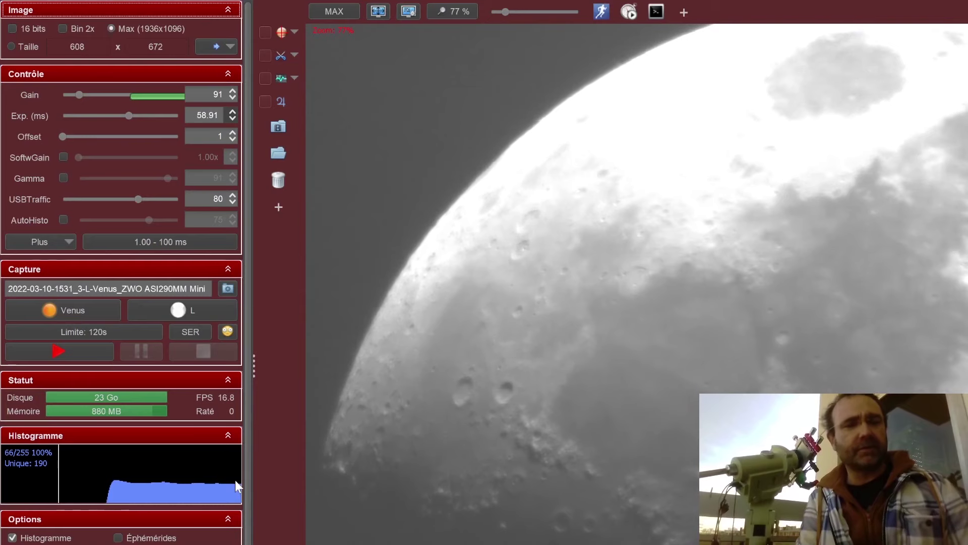
drag(79, 96, 73, 98)
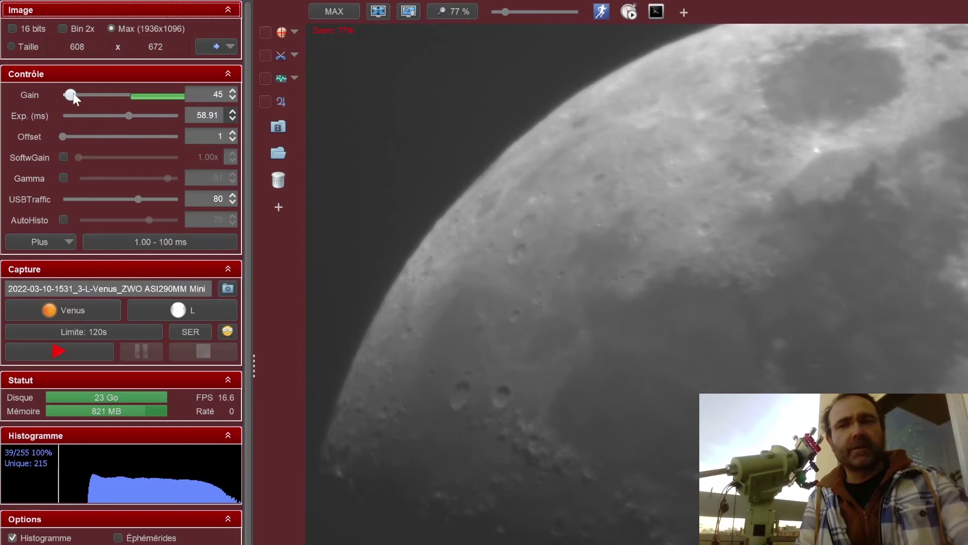
mouse_move(73, 97)
drag(74, 97, 69, 98)
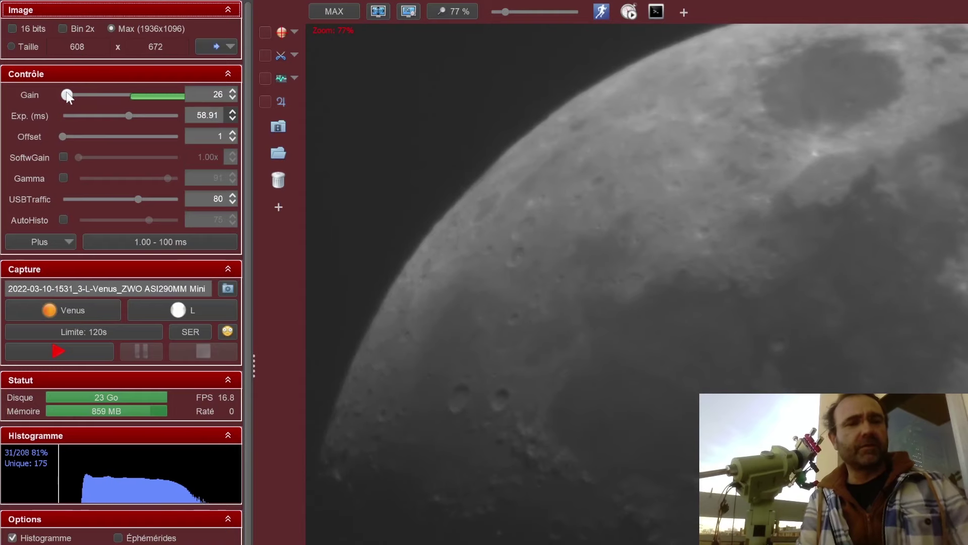
drag(67, 97, 72, 99)
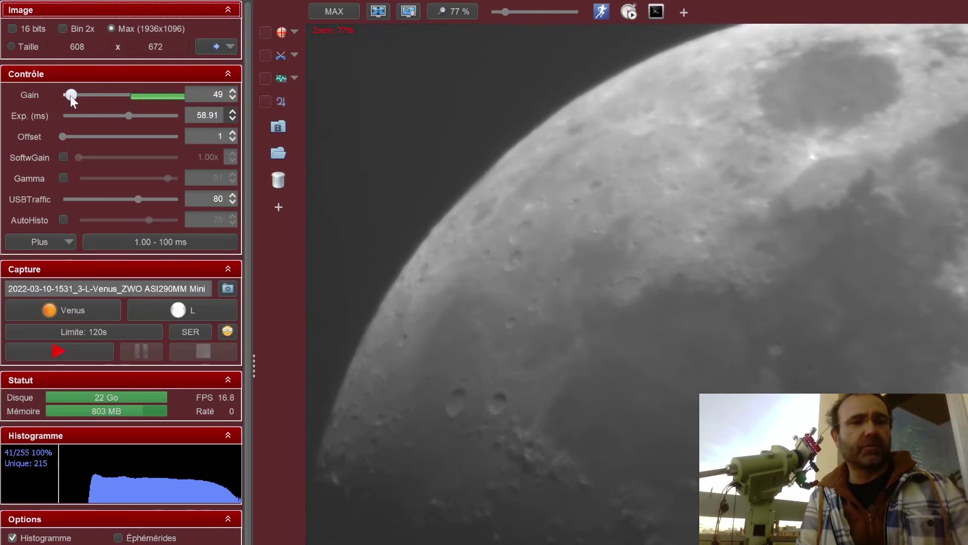
drag(71, 98, 69, 99)
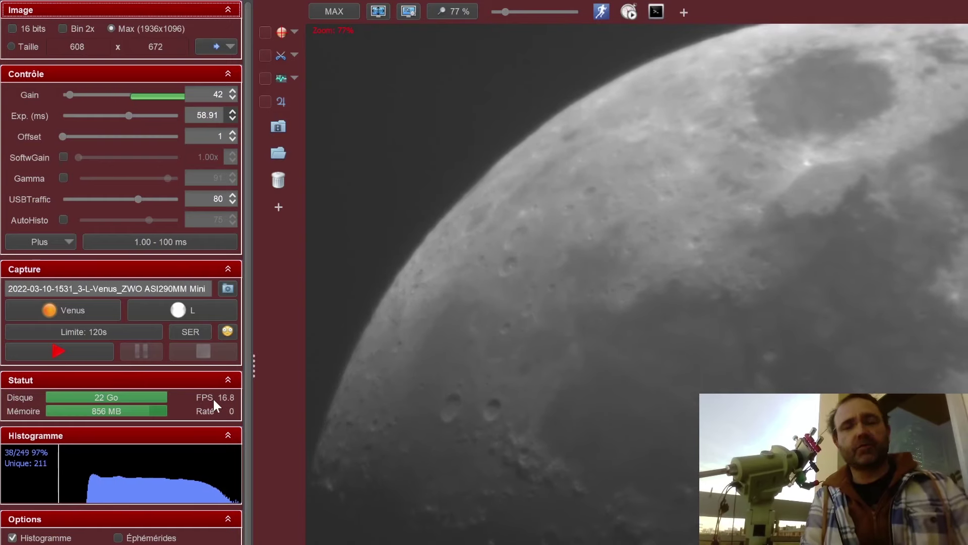
mouse_move(213, 398)
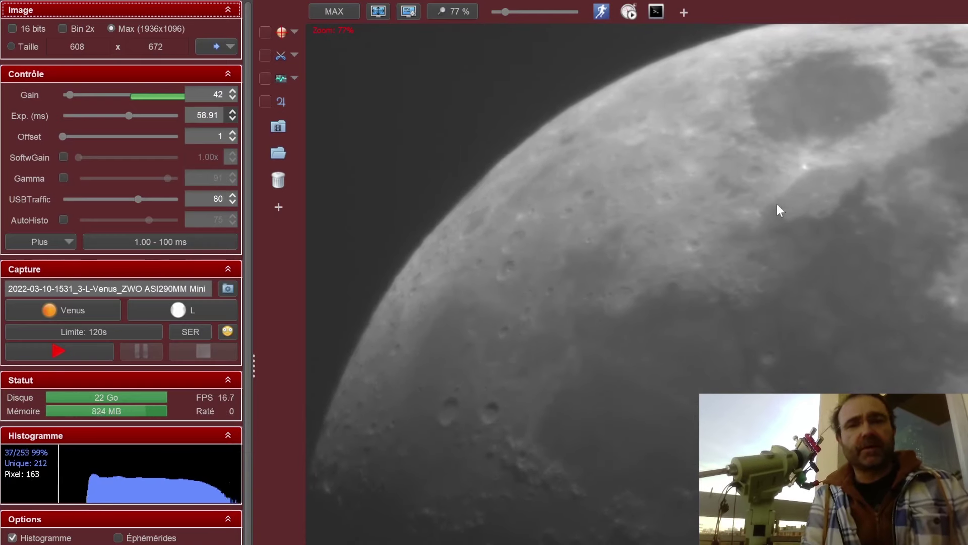
Restrict the capture area to a 416 x 384 region of the lunar surface and shorten the exposure to 19.06 ms.
drag(765, 96, 966, 309)
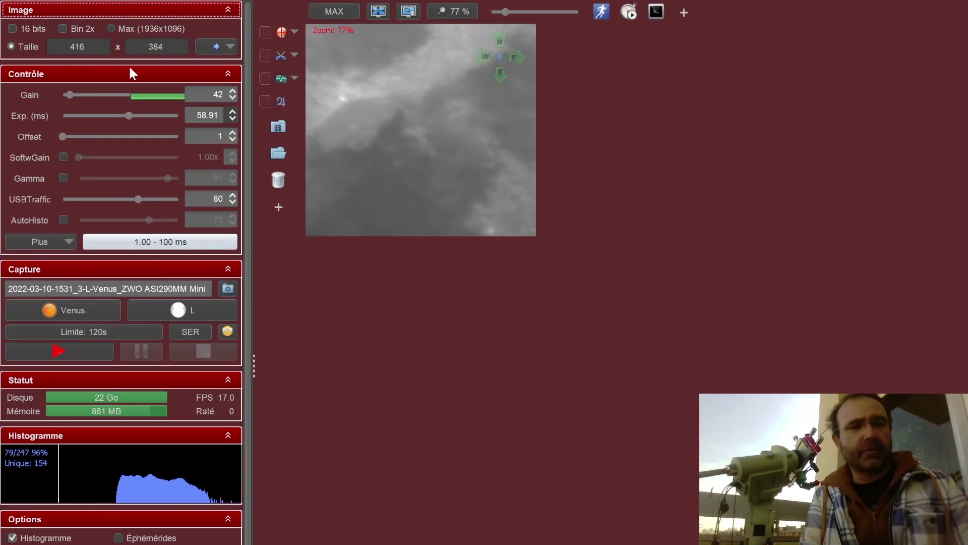
drag(129, 116, 80, 116)
drag(82, 117, 84, 119)
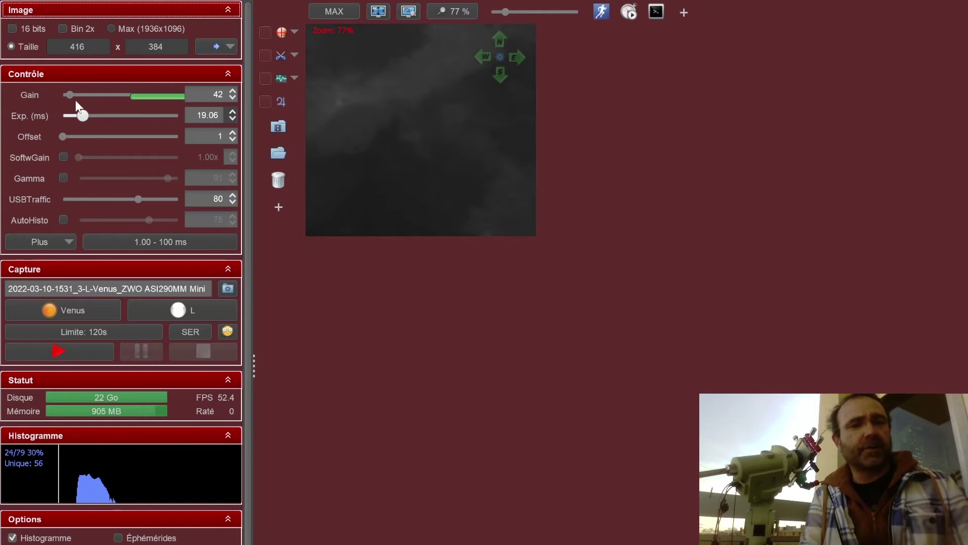
Enlarge the region's preview to 156% and raise the gain to 143 to compensate for the short exposure.
drag(78, 93, 86, 92)
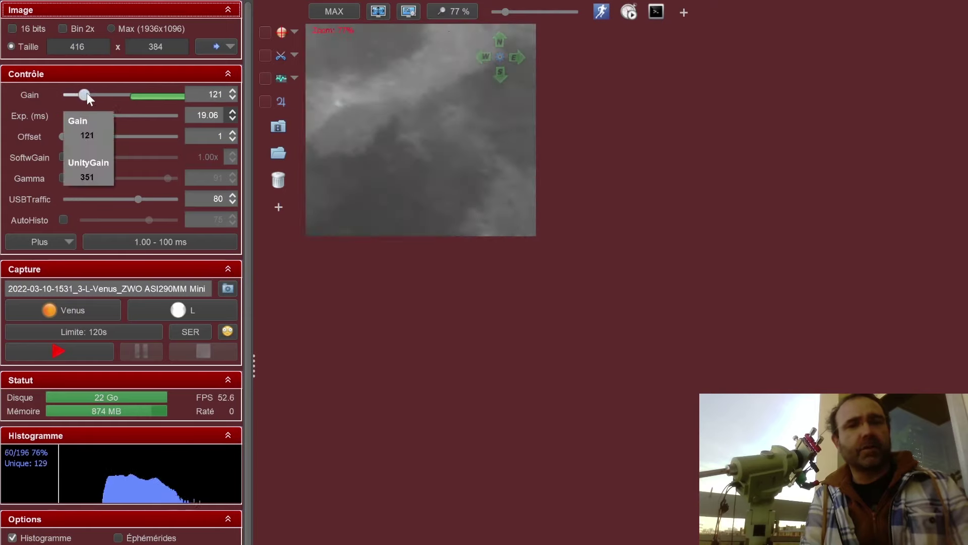
click(526, 12)
click(527, 12)
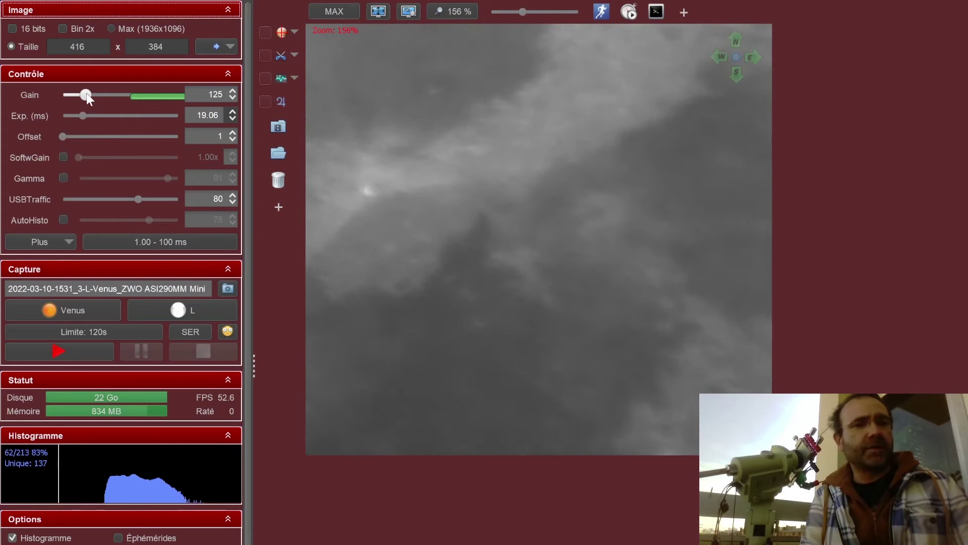
drag(87, 93, 90, 94)
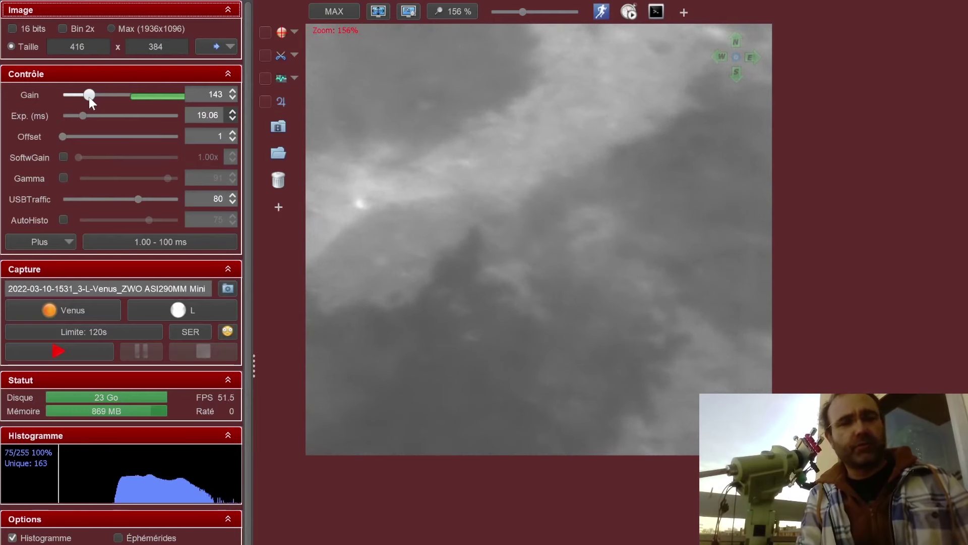
Restore the full 1936x1096 sensor area and reduce the preview zoom to 78%.
click(112, 28)
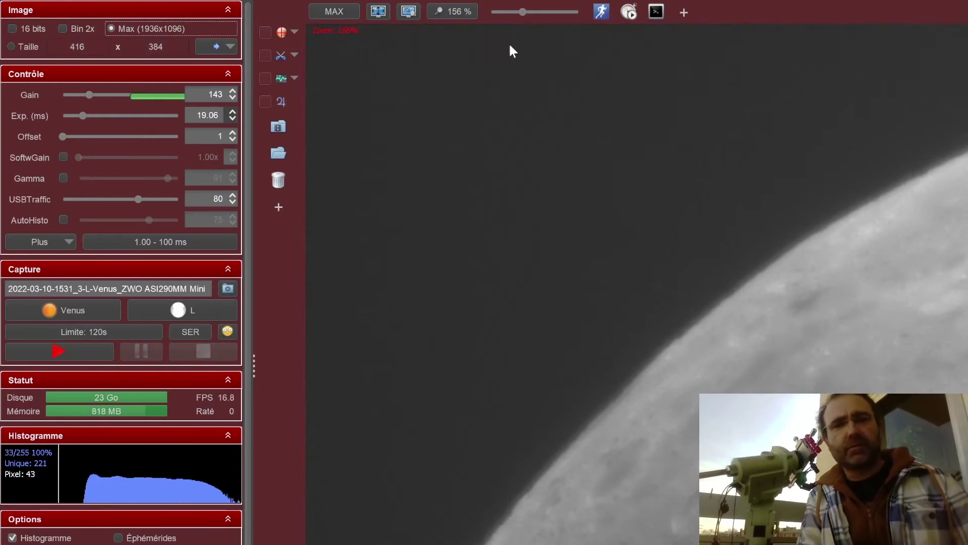
drag(516, 11, 504, 9)
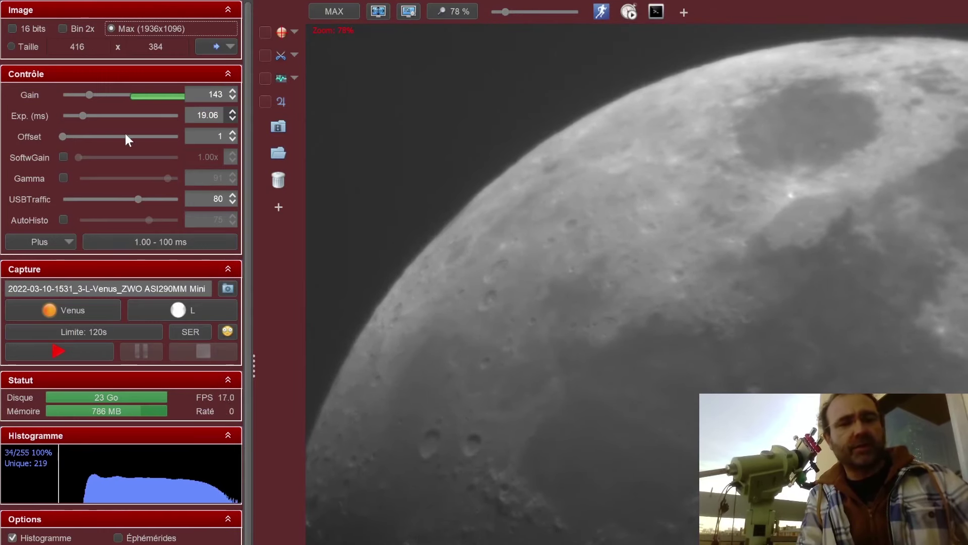
Lengthen the exposure to 60.15 ms and lower the gain to 64 on the full-frame Moon image.
mouse_move(82, 116)
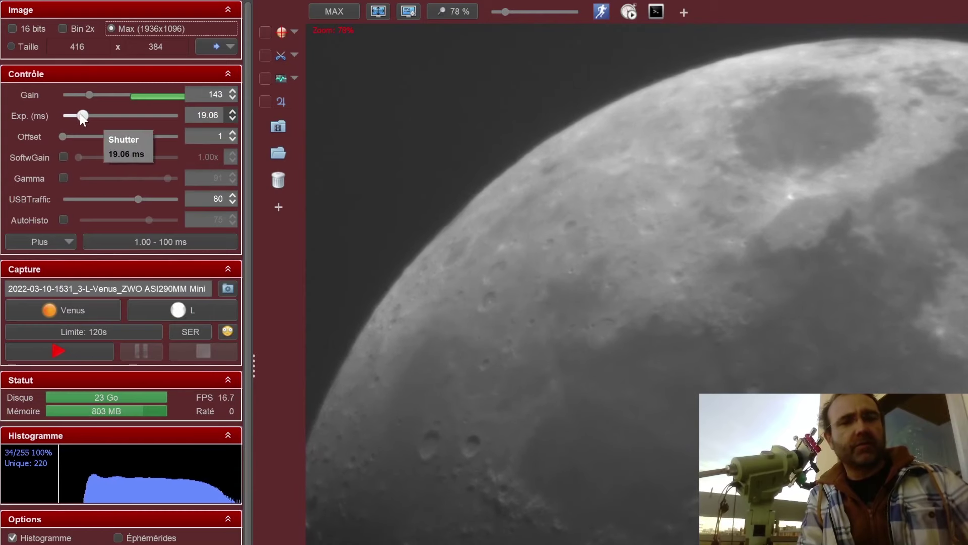
drag(77, 113, 128, 115)
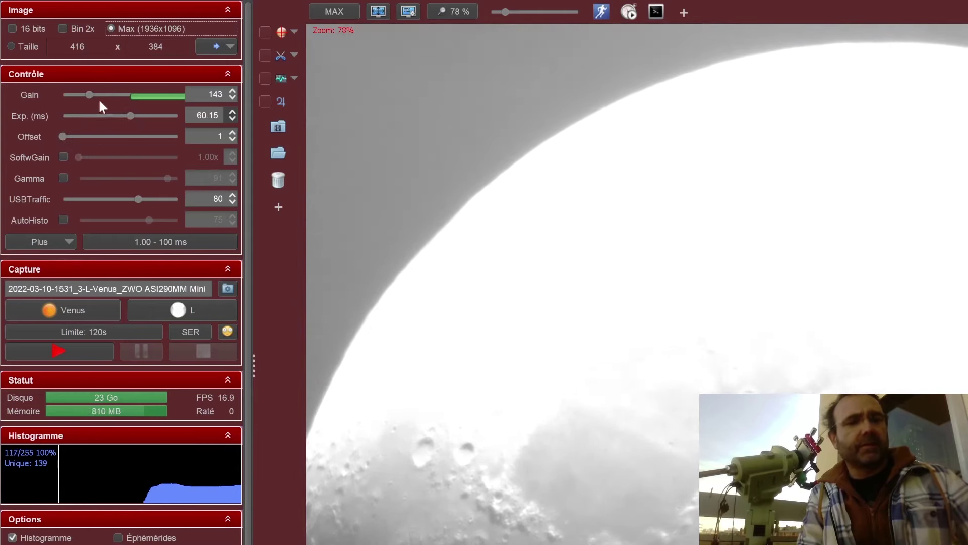
drag(89, 96, 73, 95)
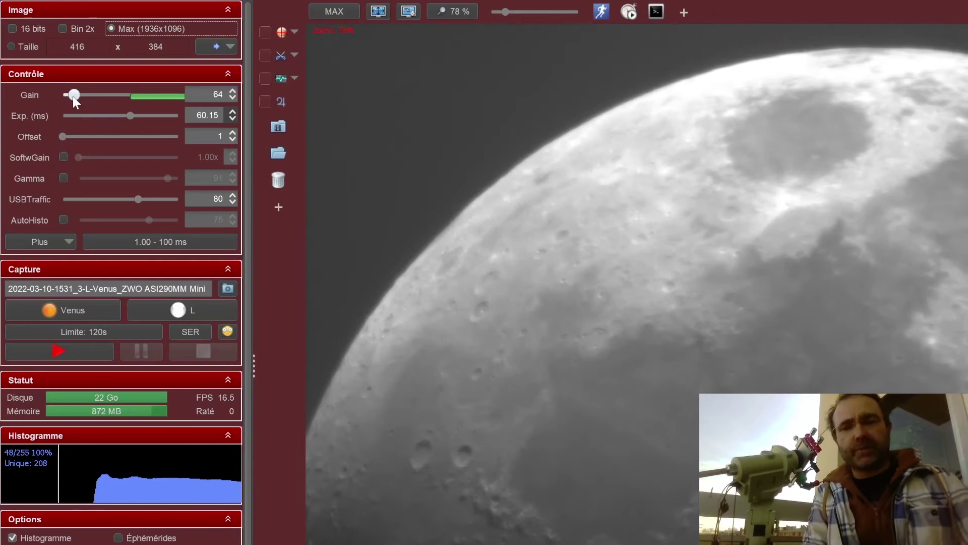
mouse_move(73, 96)
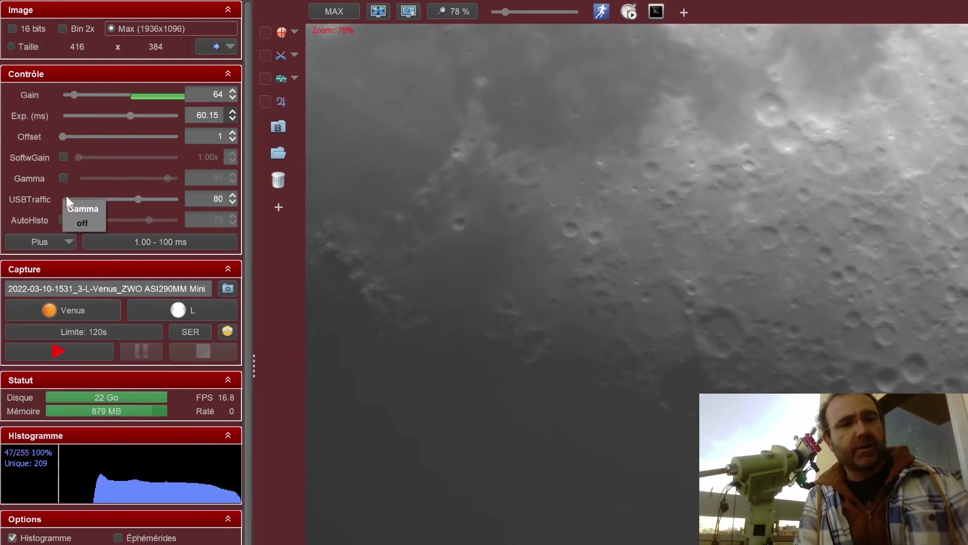
Enable gamma correction and set it to 11, with the gain raised to 121.
click(63, 178)
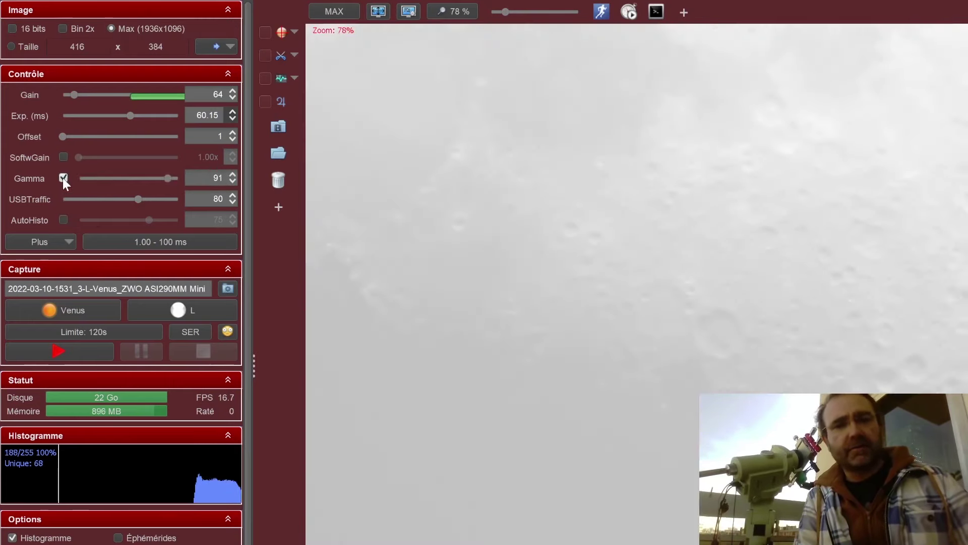
drag(168, 177, 103, 180)
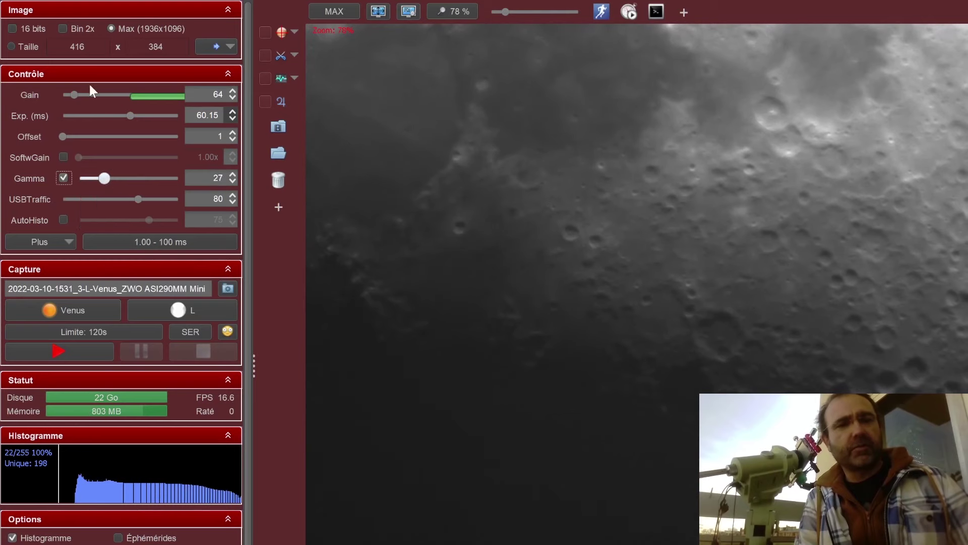
drag(74, 95, 83, 93)
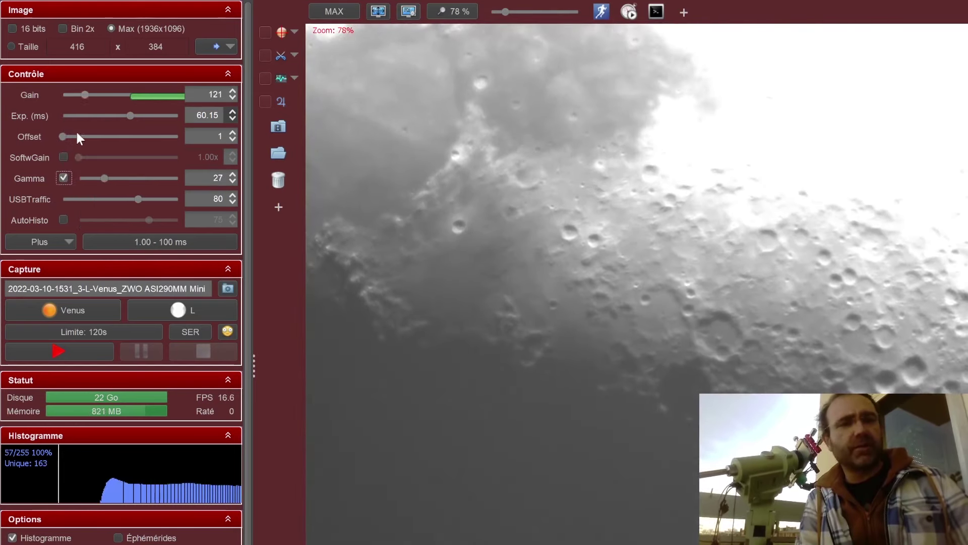
drag(104, 182, 87, 181)
mouse_move(87, 179)
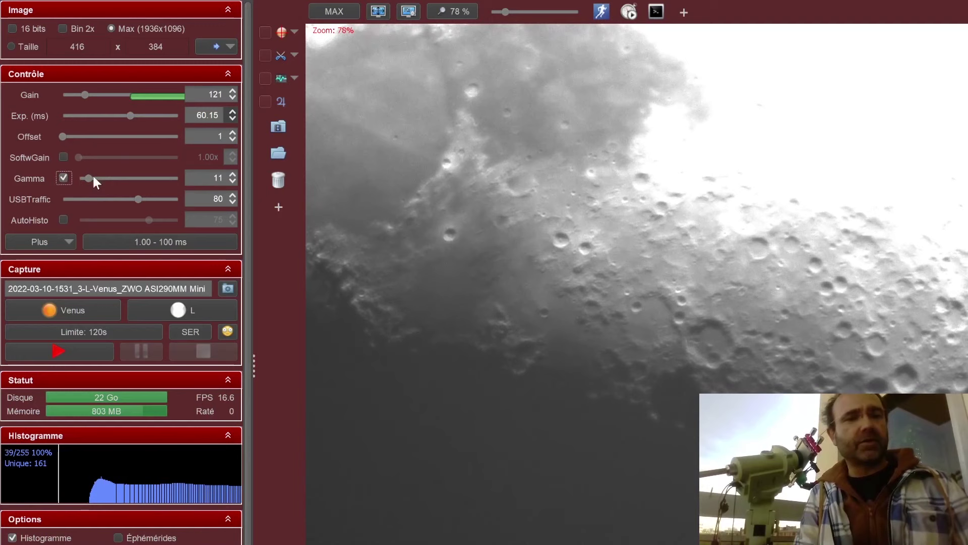
Raise the gamma to 50, switch gamma correction off, and lower the gain to 64.
drag(89, 178, 127, 179)
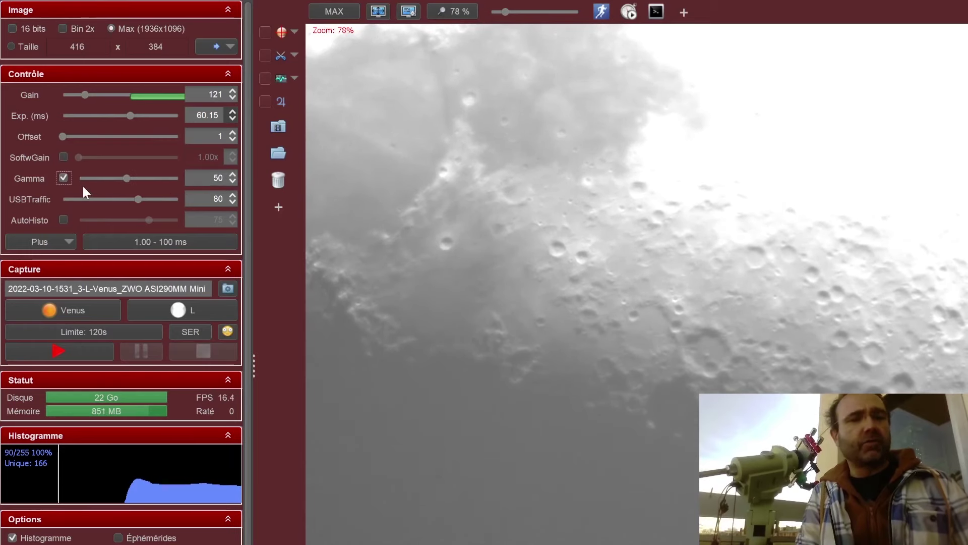
click(64, 176)
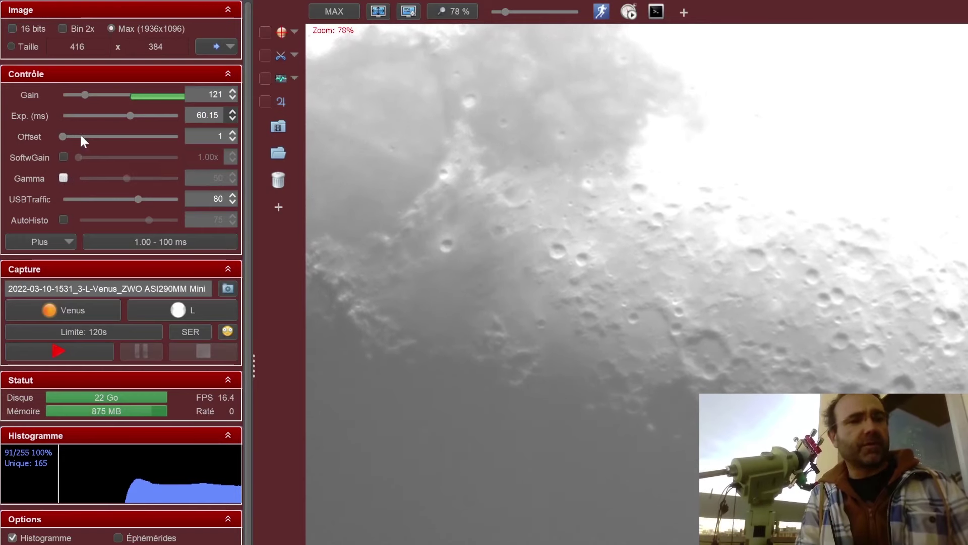
drag(85, 94, 74, 94)
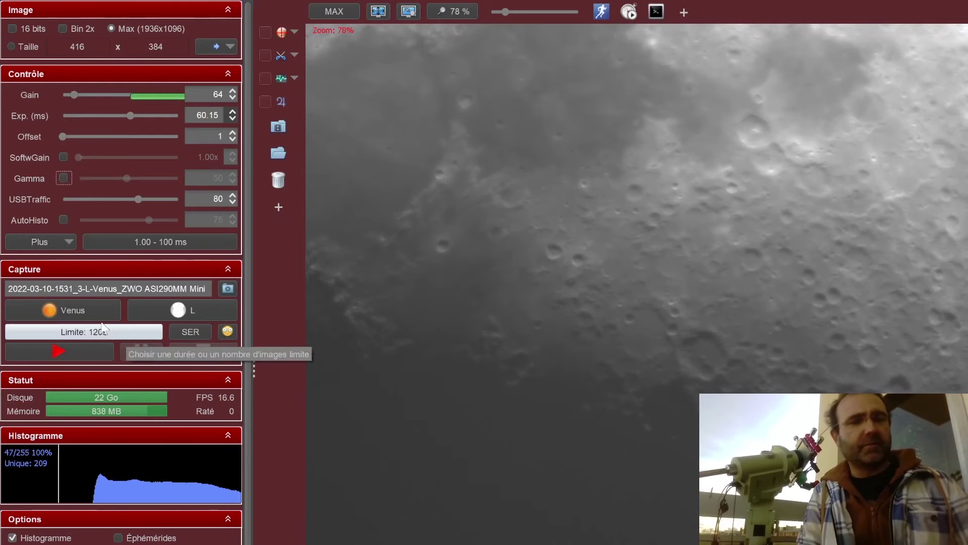
Display the available capture profiles and switch from the Venus profile to Moon.
click(72, 310)
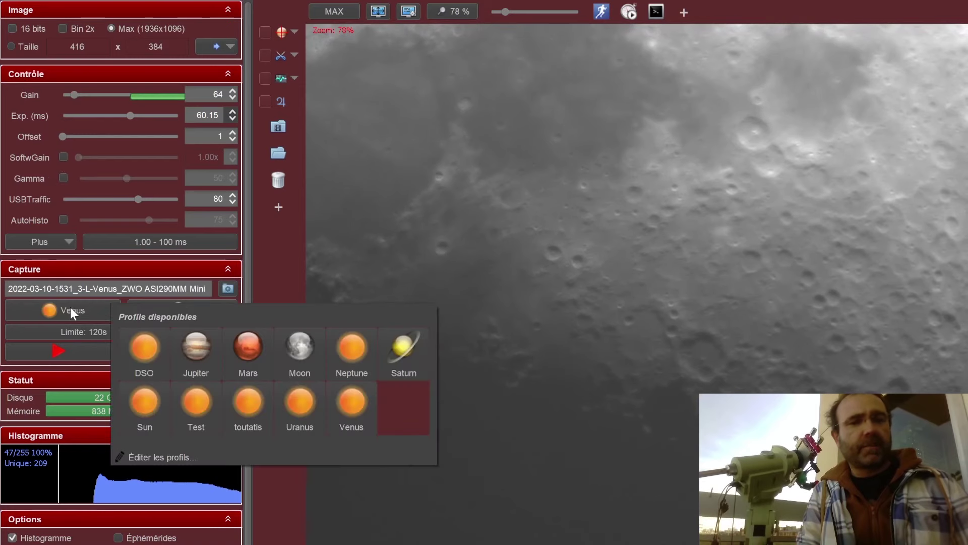
click(71, 307)
click(71, 306)
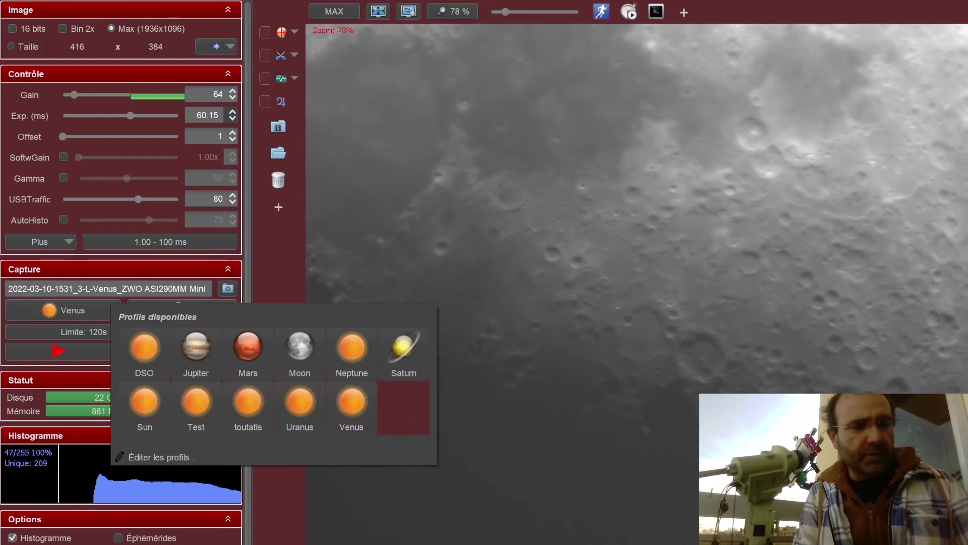
click(524, 314)
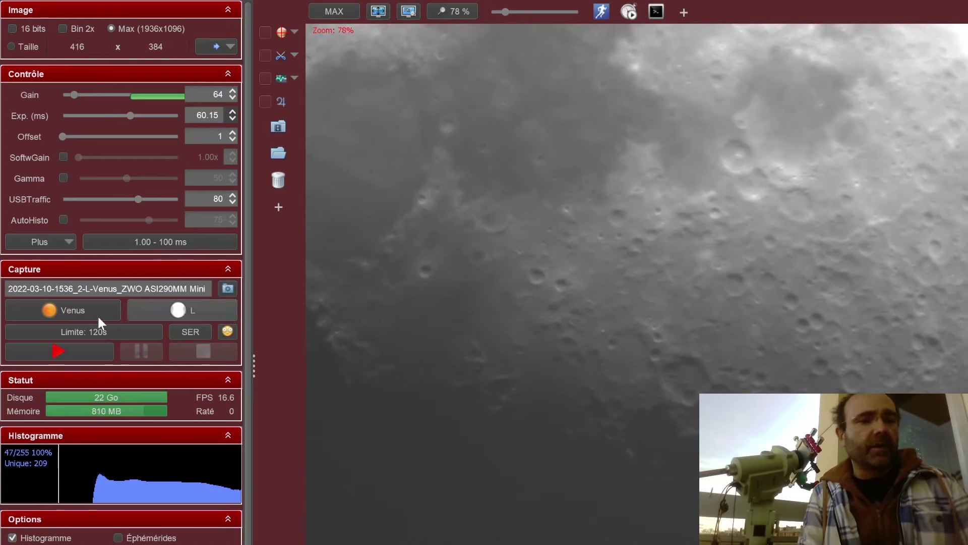
click(73, 310)
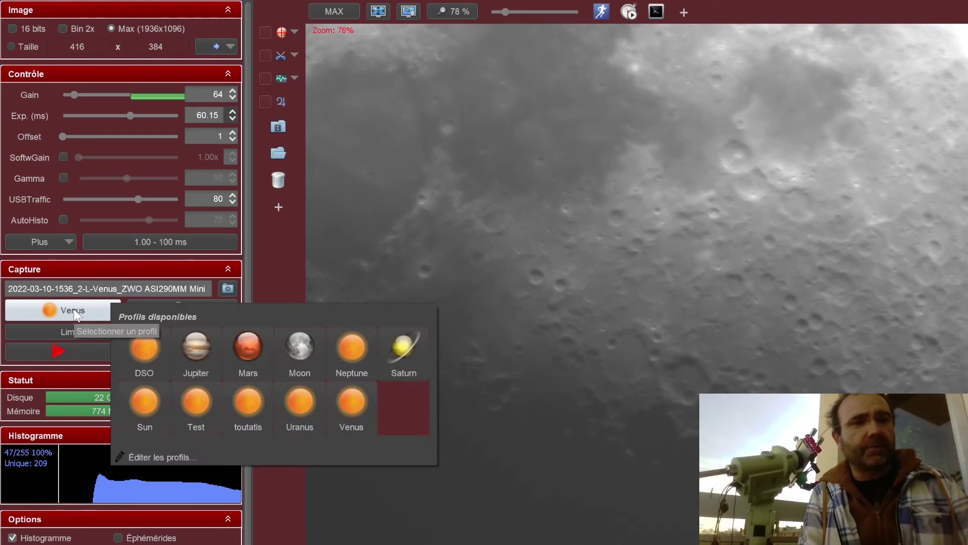
click(300, 355)
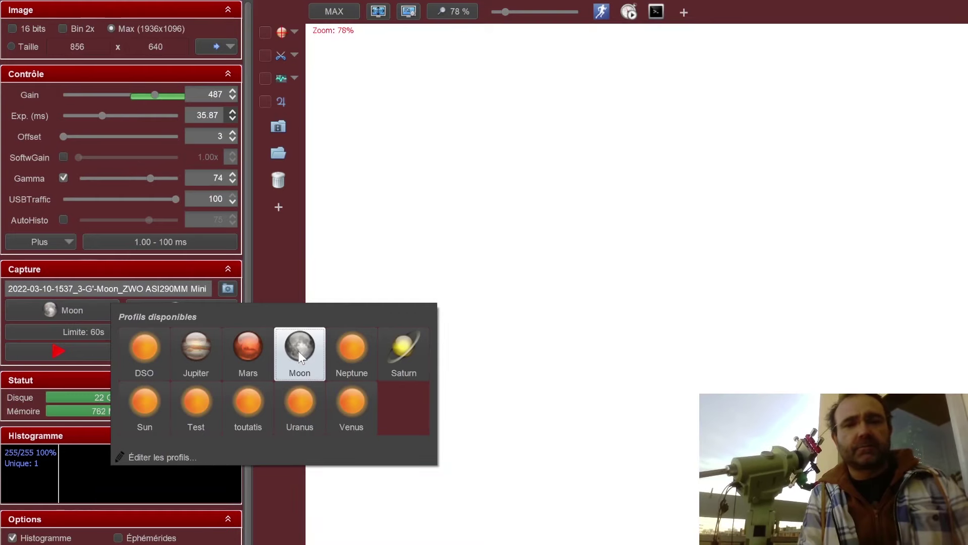
click(298, 351)
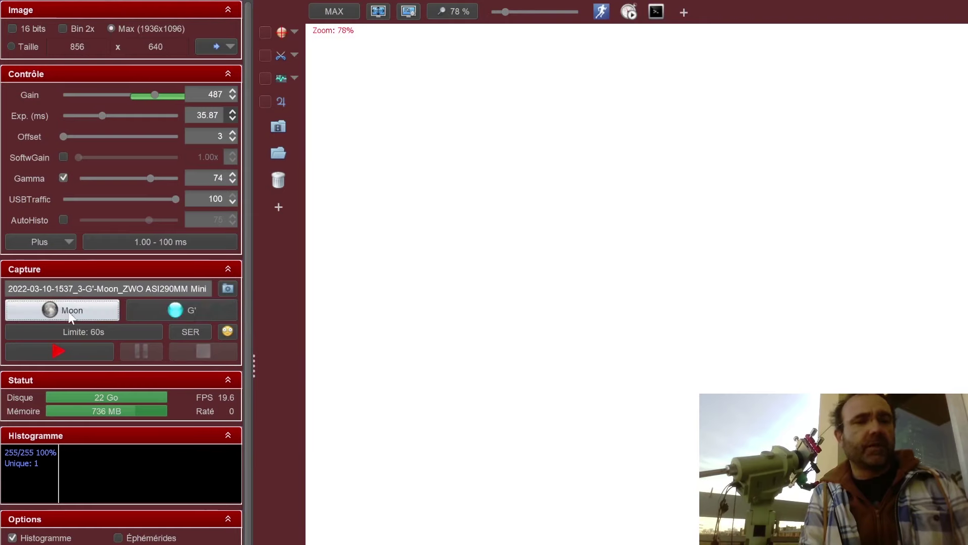
Set up the Moon capture with the IR742 filter, a 60 s limit and the SER video format.
click(141, 312)
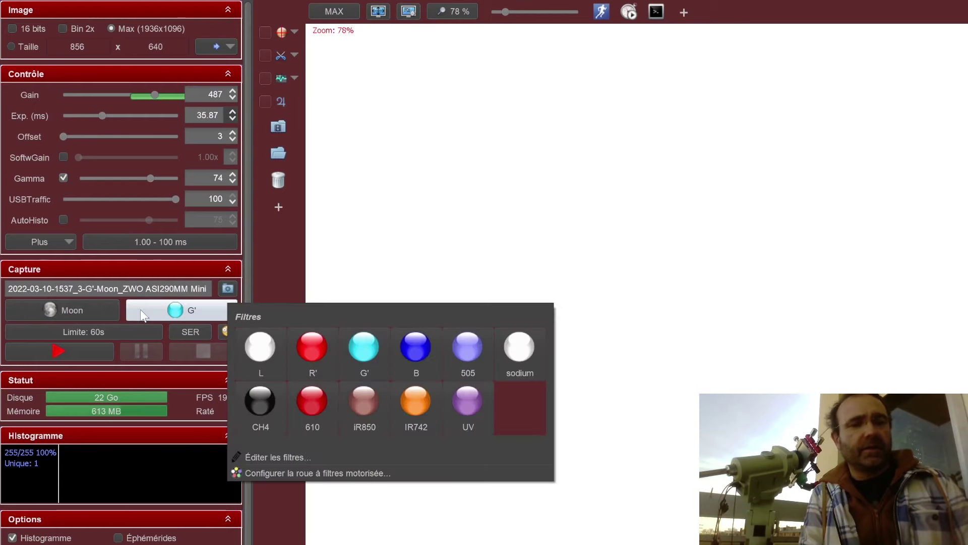
click(422, 413)
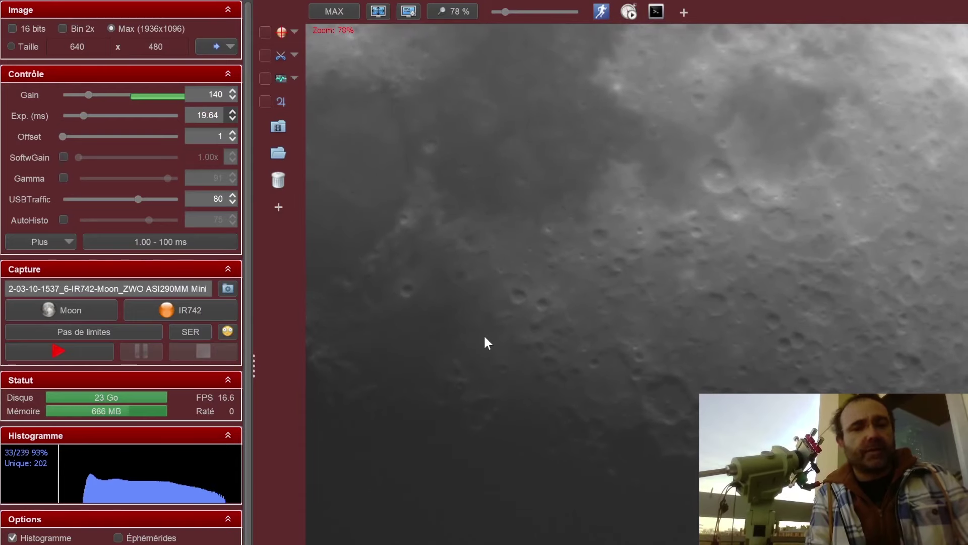
click(199, 327)
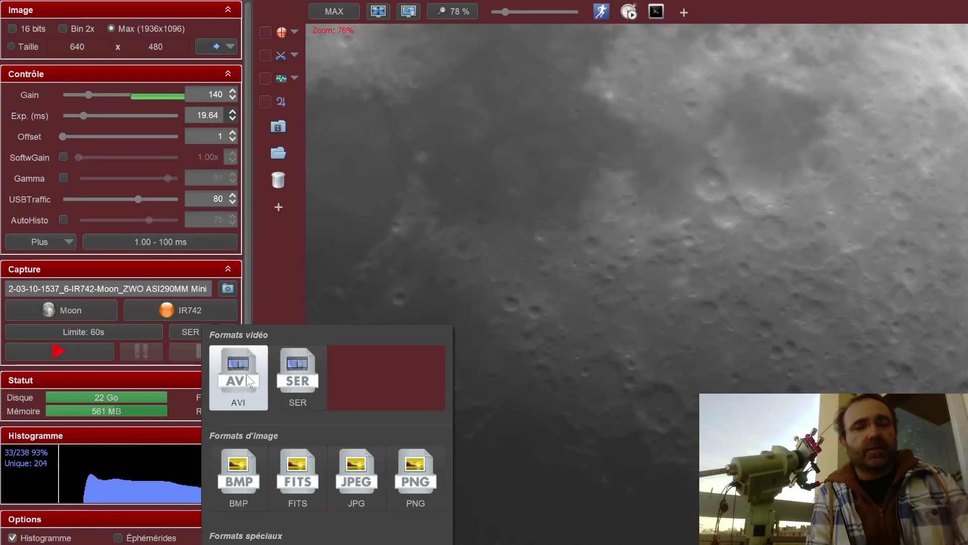
click(298, 373)
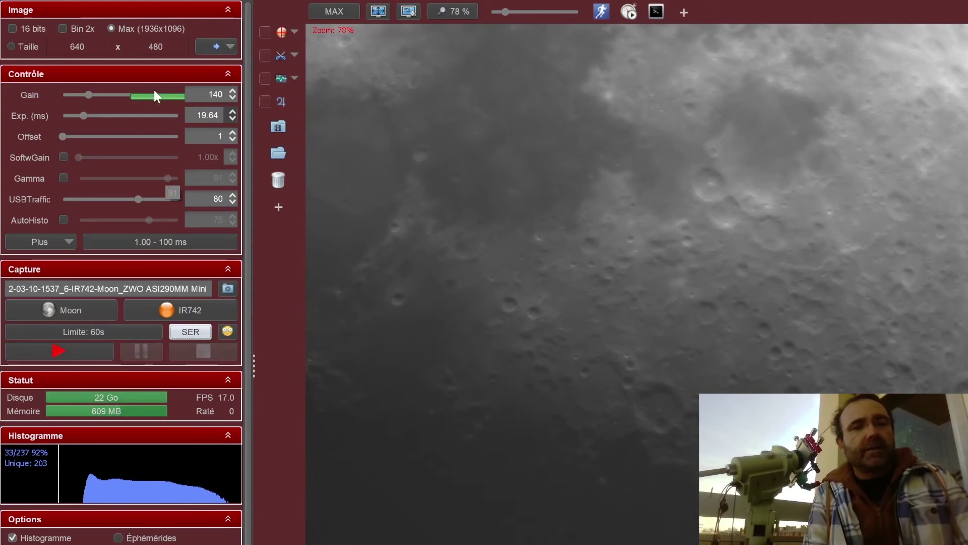
Try 16-bit capture, check the actual frame rate, and turn 16-bit mode off again.
click(13, 29)
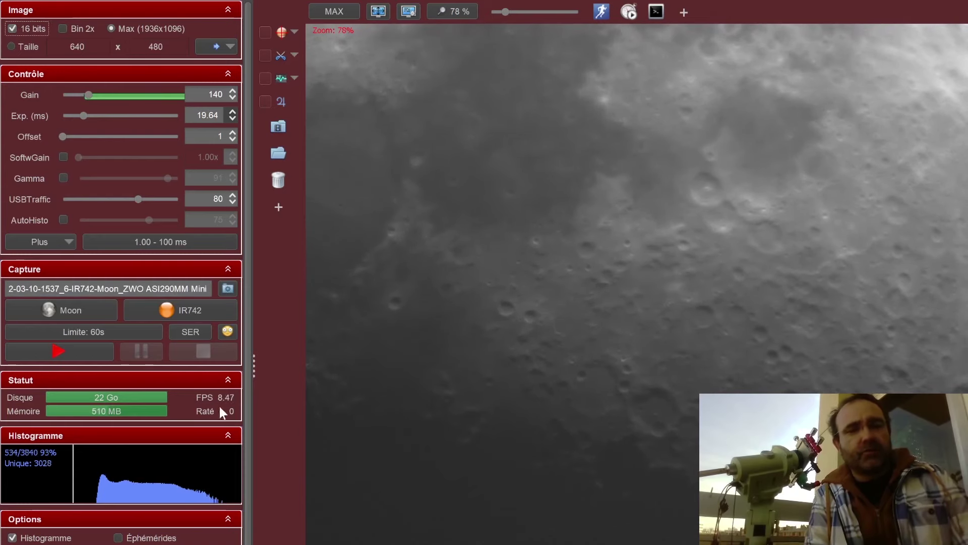
mouse_move(223, 398)
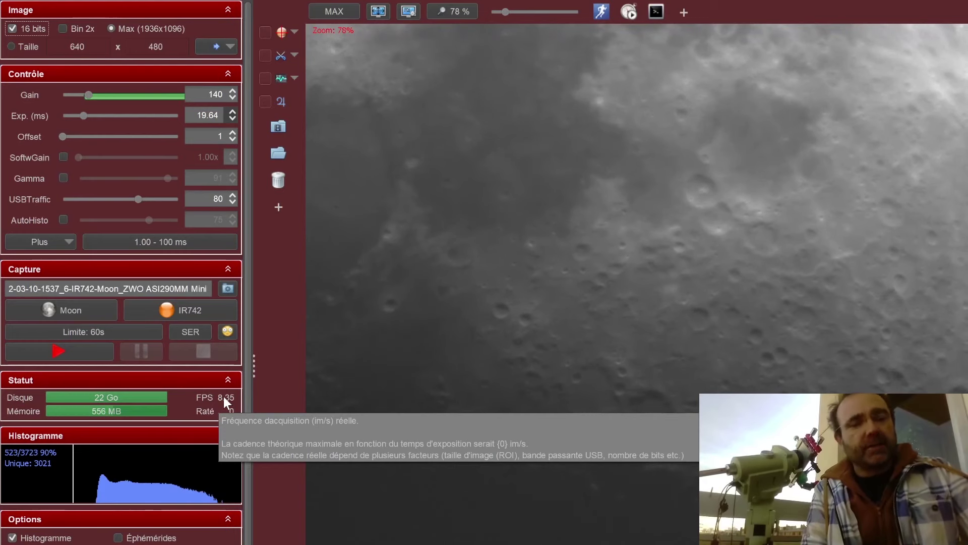
click(12, 28)
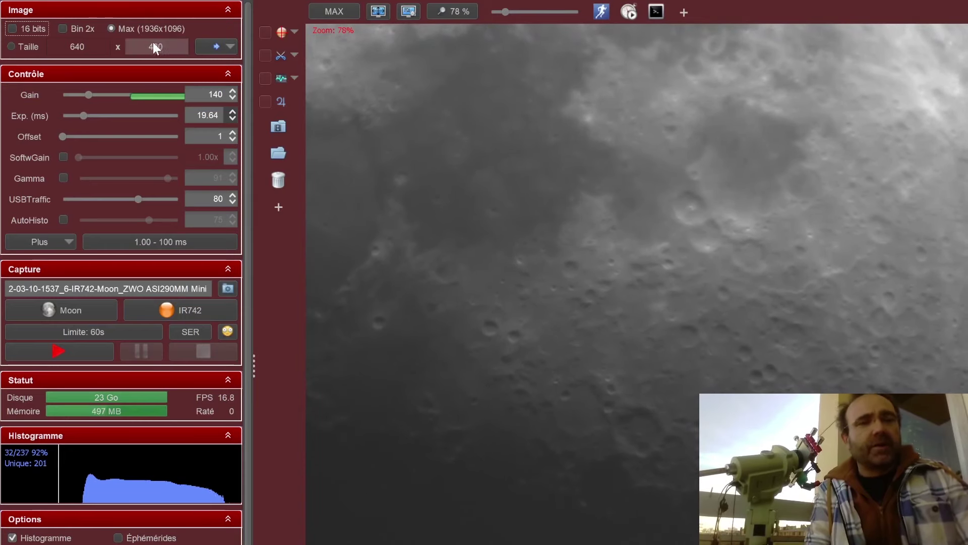
Try a 640x480 capture area and a freehand region of about 640x544 near the lunar limb, restoring the full 1936x1096 sensor each time.
click(216, 48)
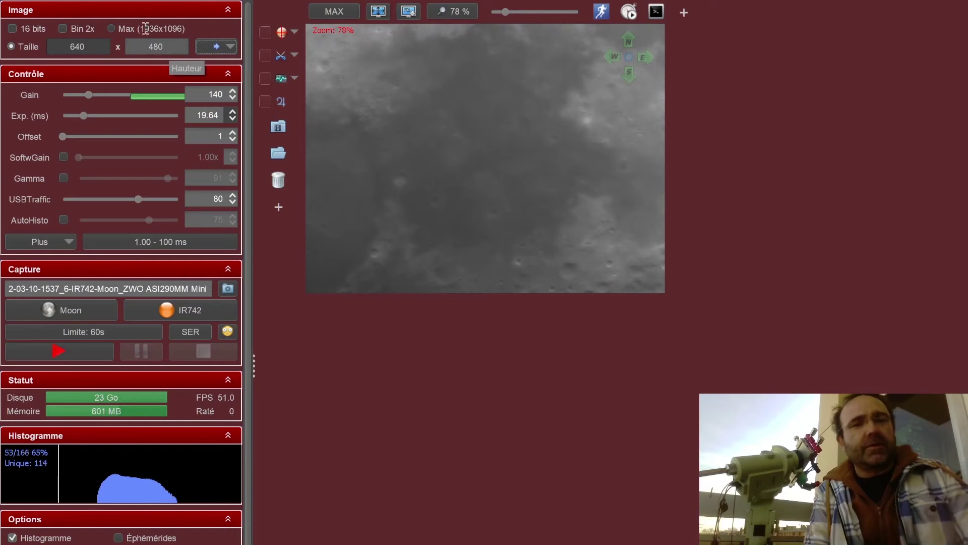
click(112, 29)
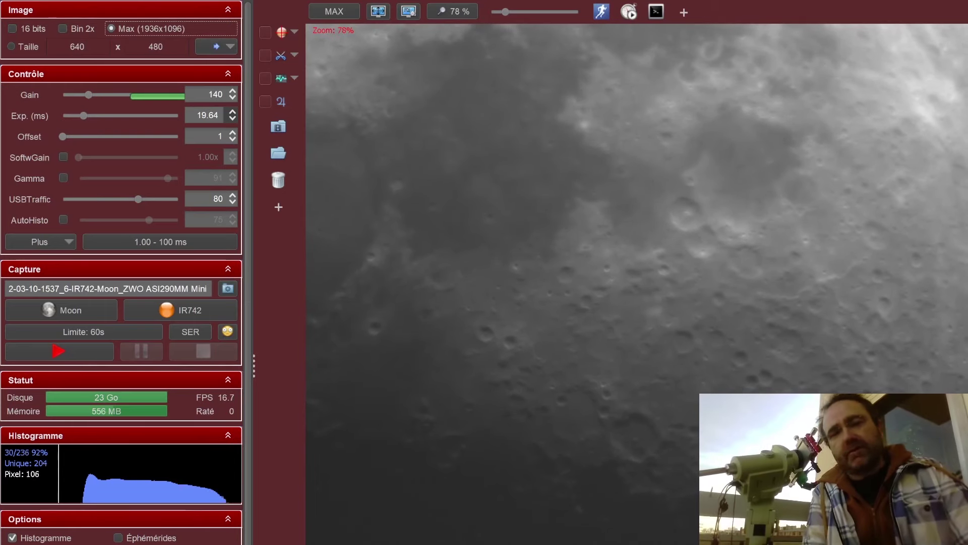
drag(802, 189, 967, 398)
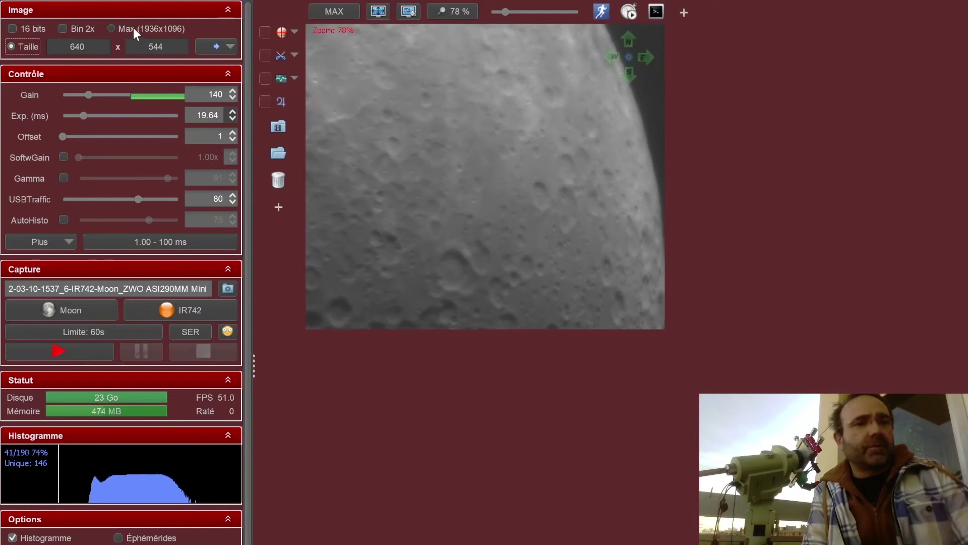
click(131, 28)
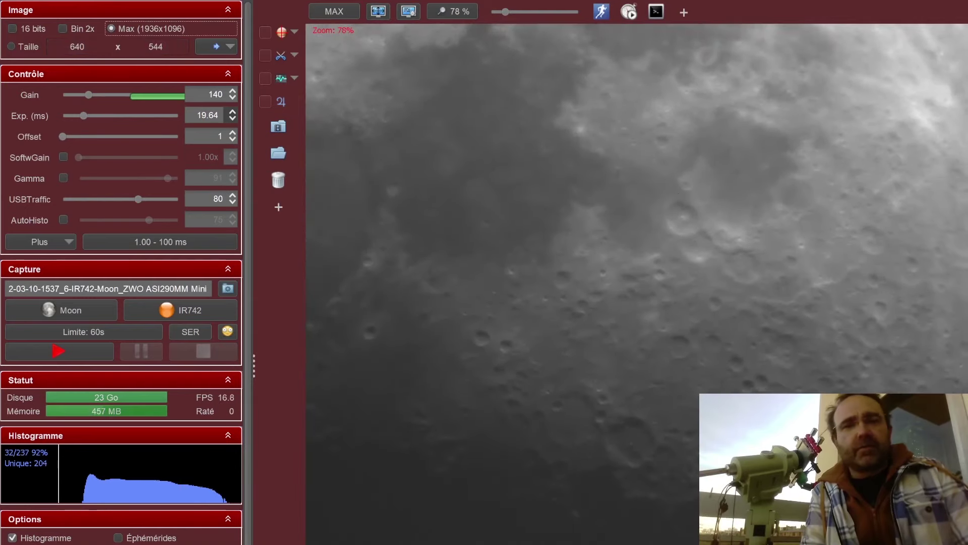
Try preview zooms of 111% and 72%, and settle on the 100% zoom preset.
click(513, 12)
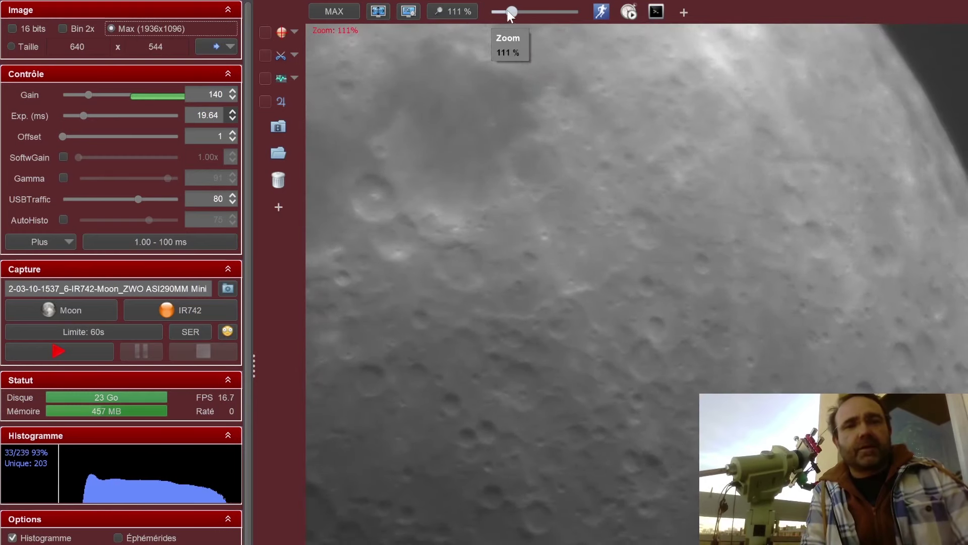
scroll(507, 10, down, 2)
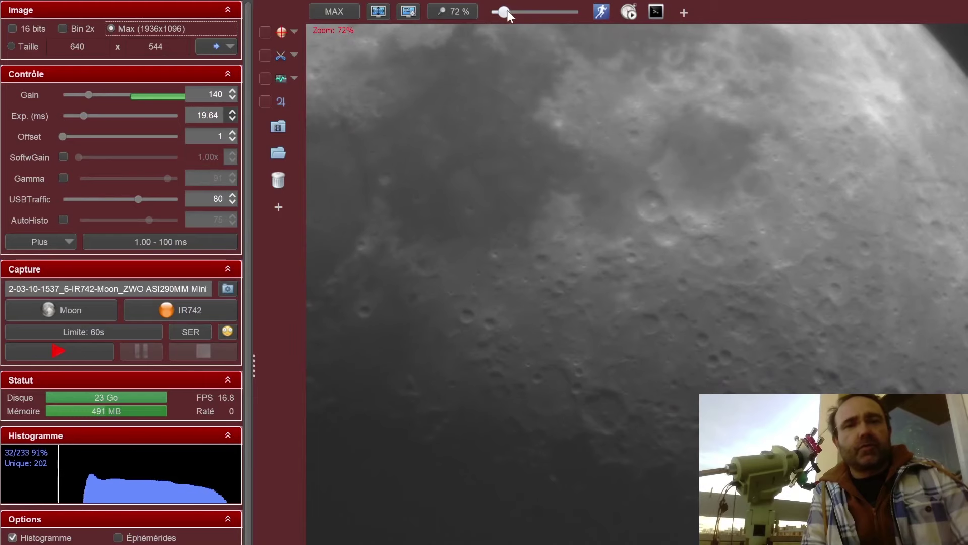
click(444, 12)
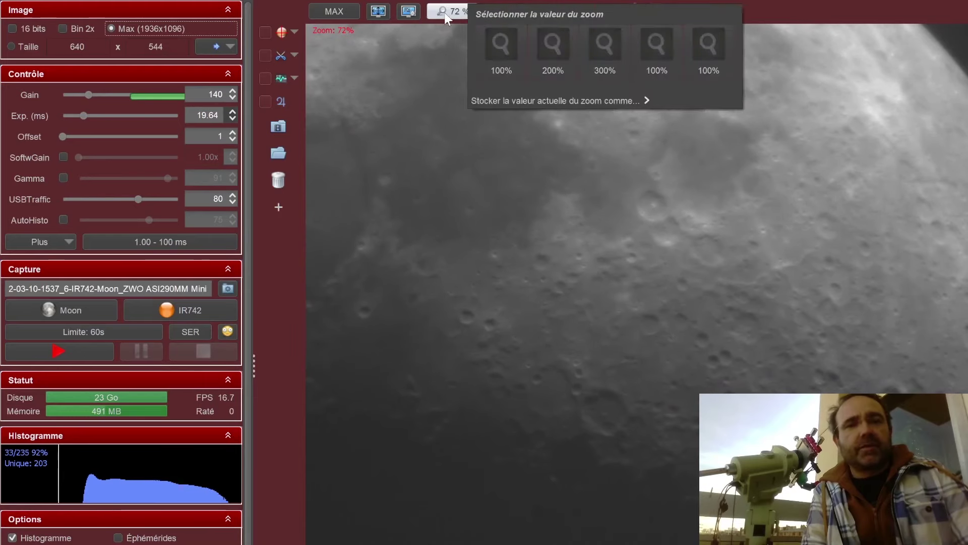
click(492, 41)
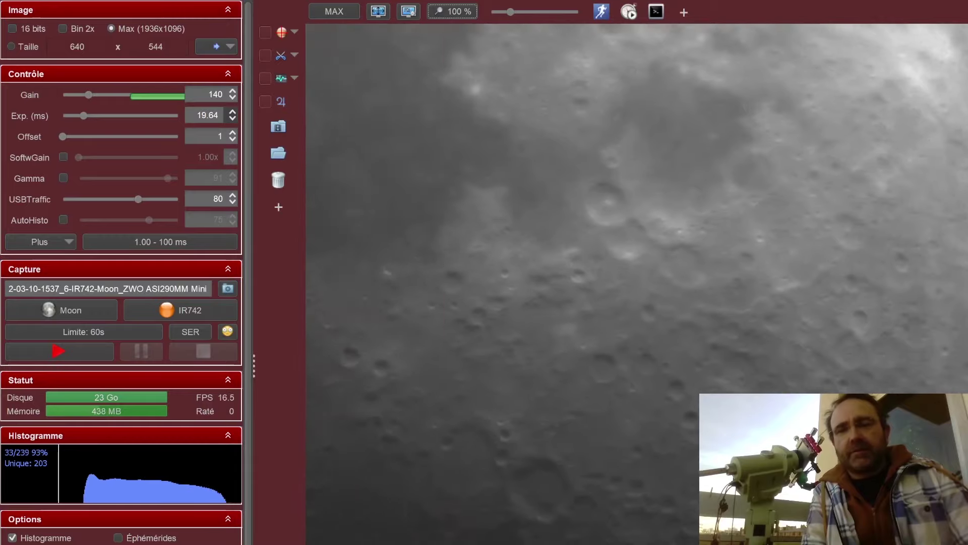
click(454, 10)
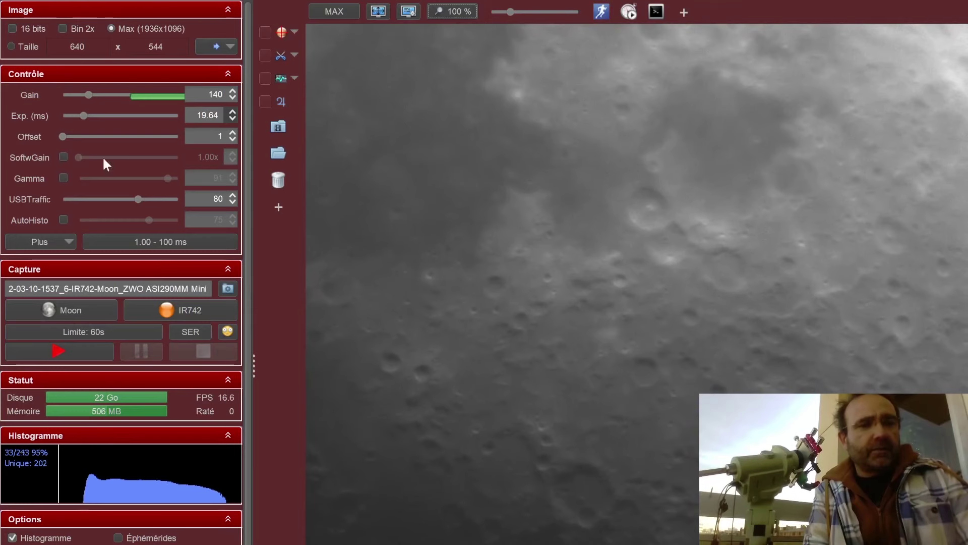
Test a gain of 147, return it to 140, and record a full-frame SER video of the Moon.
drag(93, 92, 93, 93)
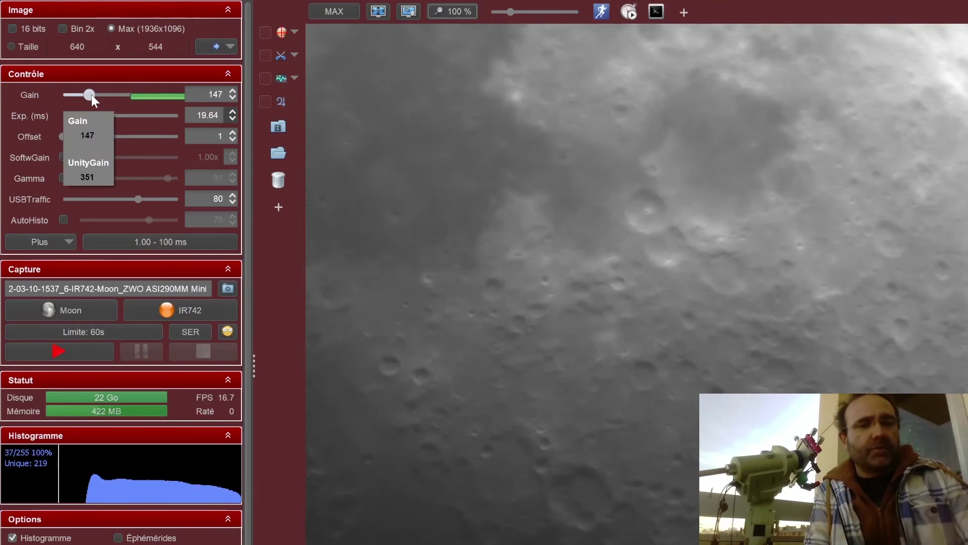
drag(90, 95, 90, 94)
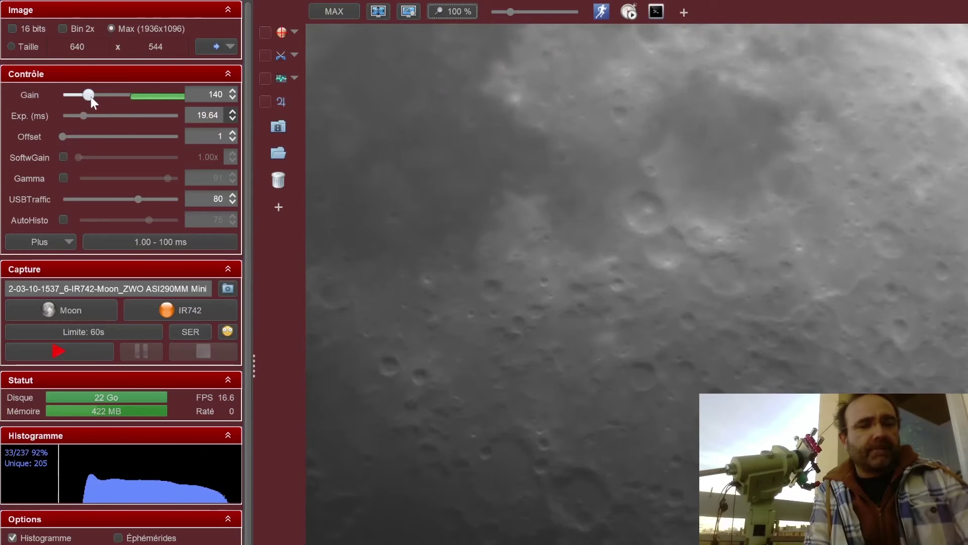
click(60, 351)
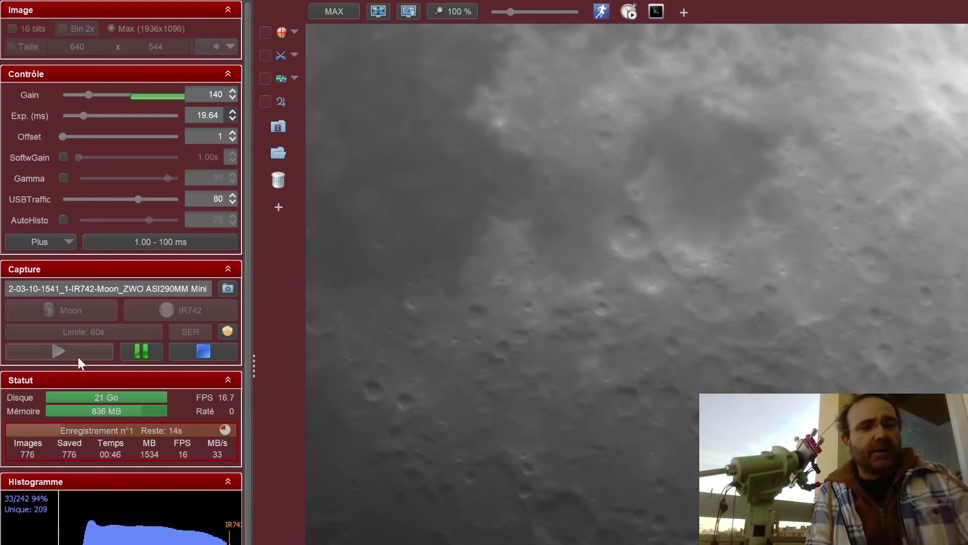
click(206, 348)
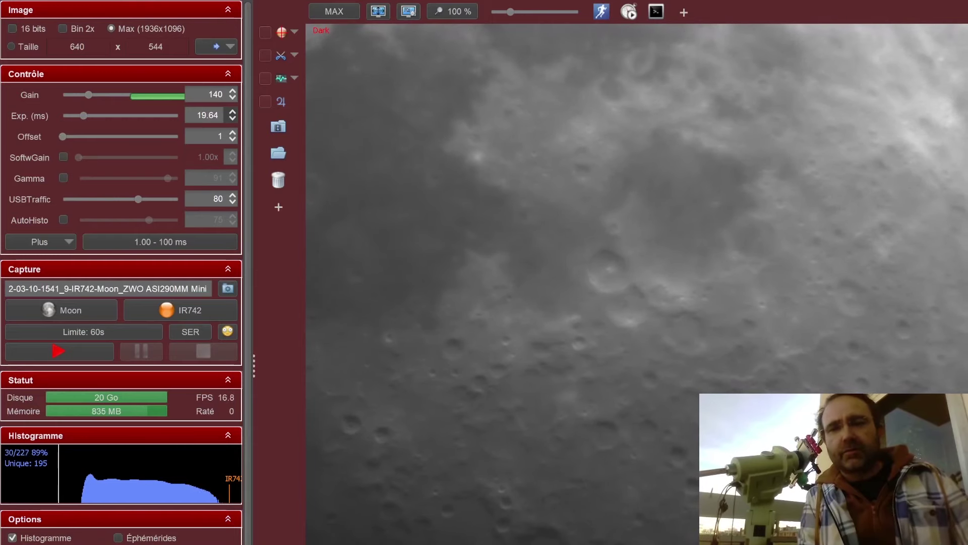
Try auto-alignment on the live Moon image and switch it off again.
click(265, 31)
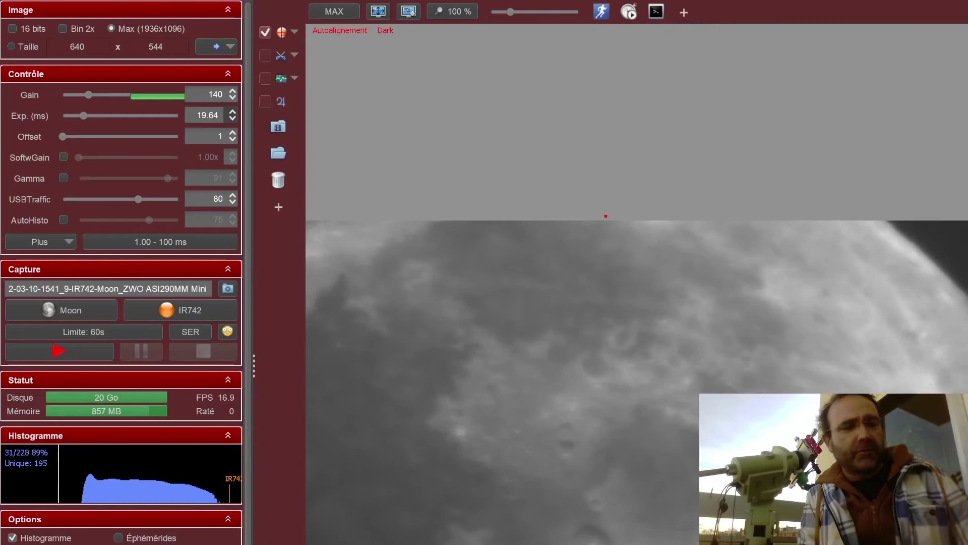
click(264, 32)
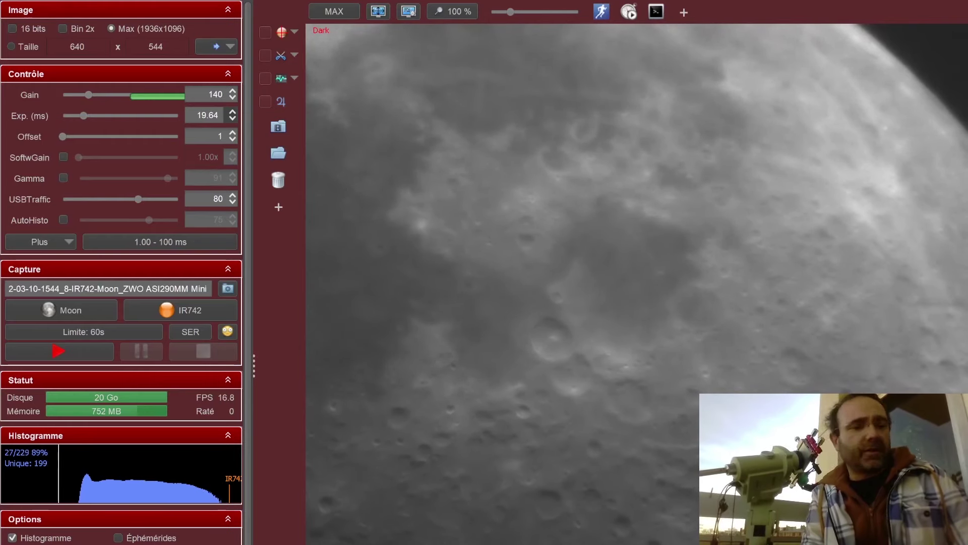
Examine the image options such as Dark, Flat and Autoguiding alongside the capture and control settings.
drag(244, 323, 249, 425)
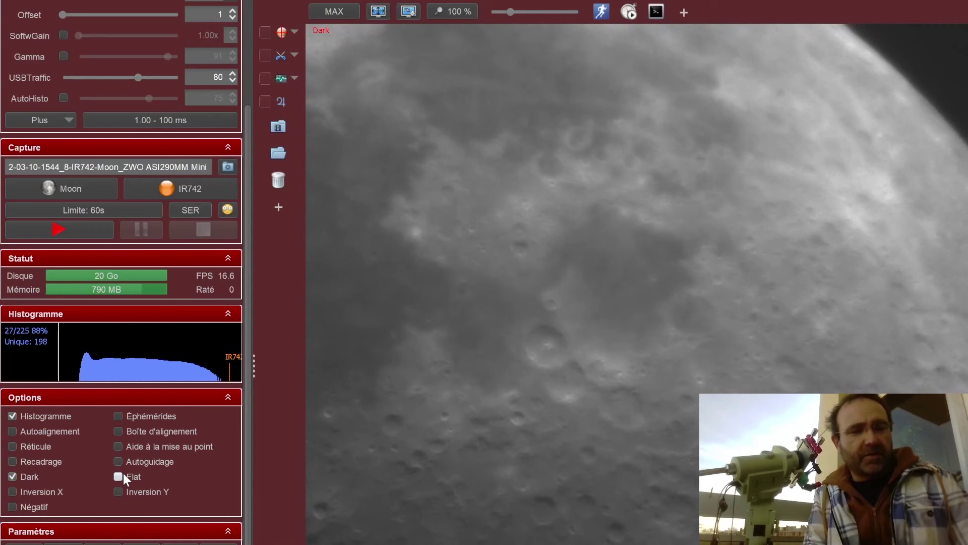
scroll(248, 490, down, 1)
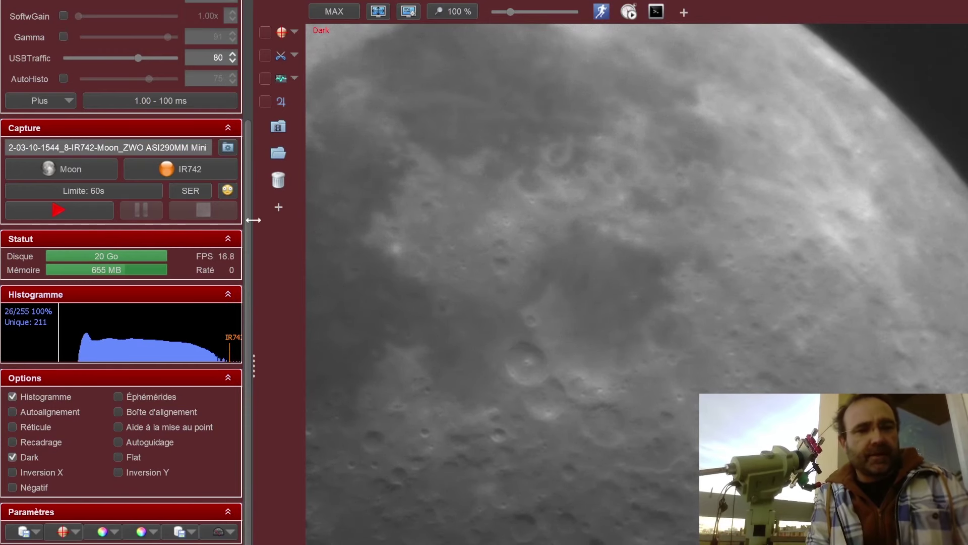
scroll(253, 192, up, 3)
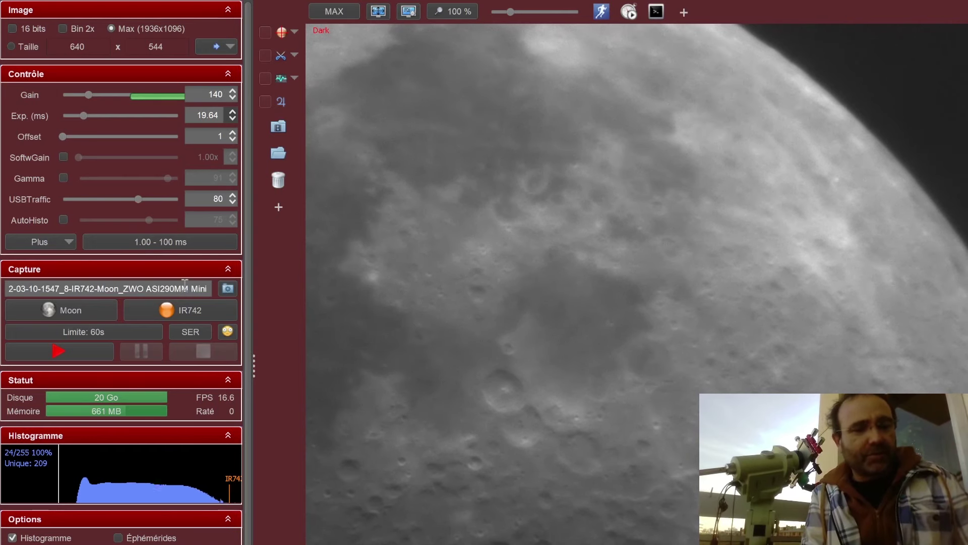
drag(248, 457, 250, 520)
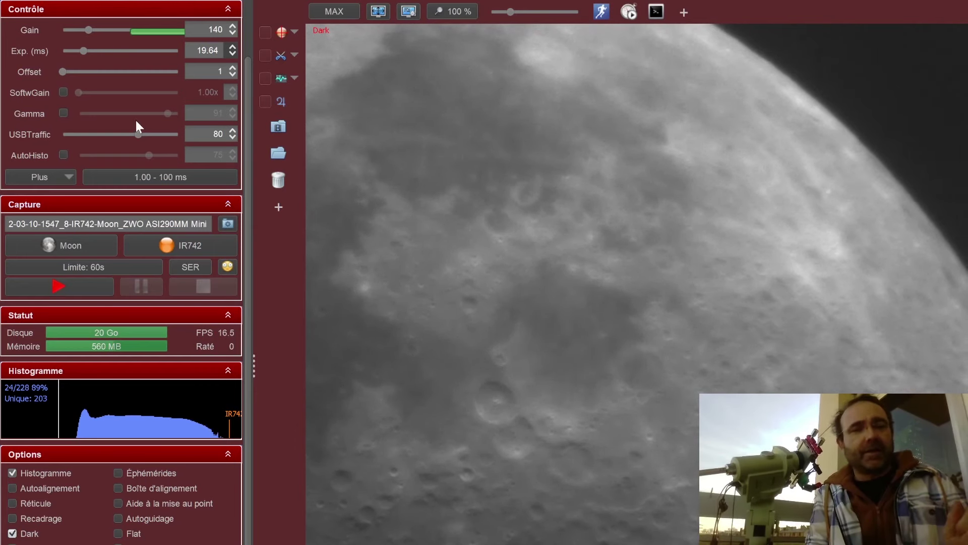
Examine the additional camera controls such as AutoExp, AutoGain, HighSpeed and FPS, and close their list.
click(44, 176)
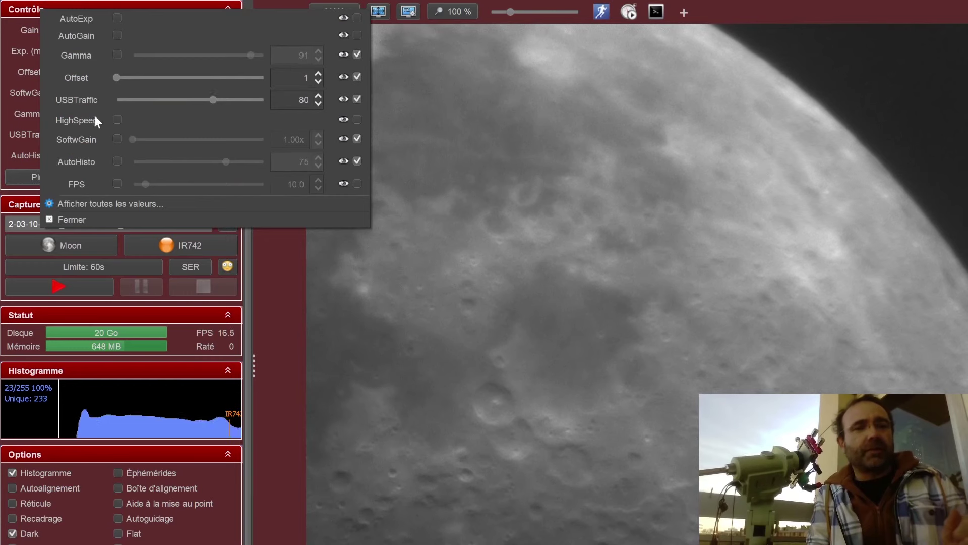
click(9, 177)
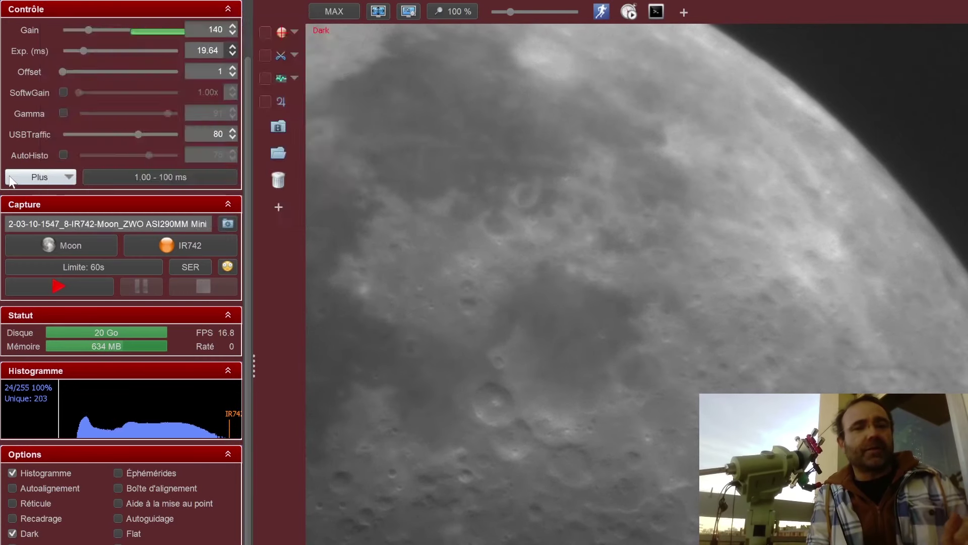
click(10, 176)
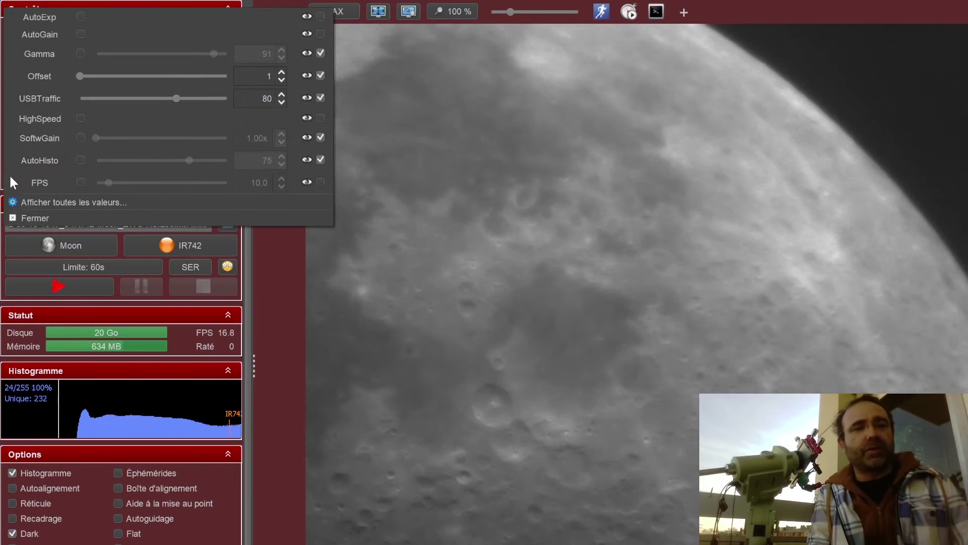
click(268, 258)
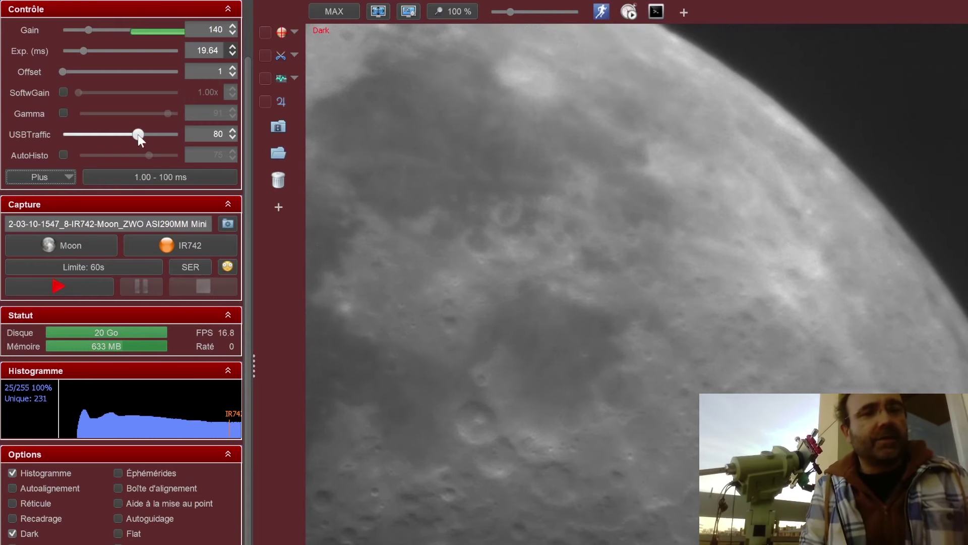
Raise USBTraffic to 100, try 81 to compare the frame rate, and set it back to 100.
mouse_move(138, 135)
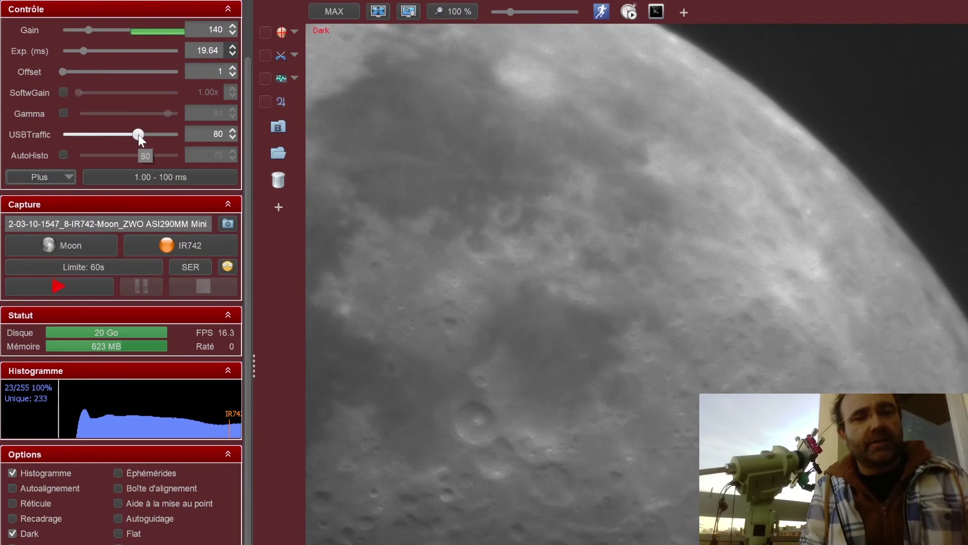
drag(138, 133, 187, 140)
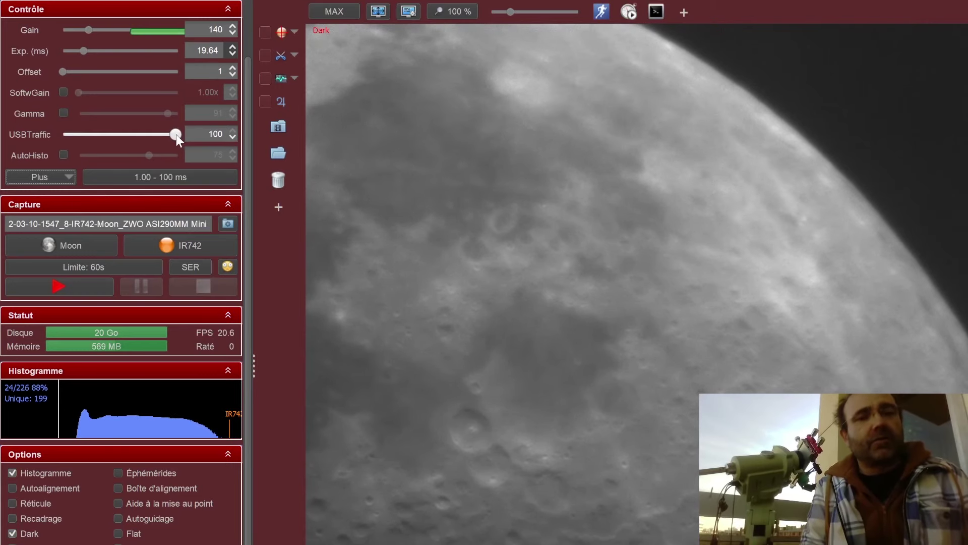
mouse_move(176, 136)
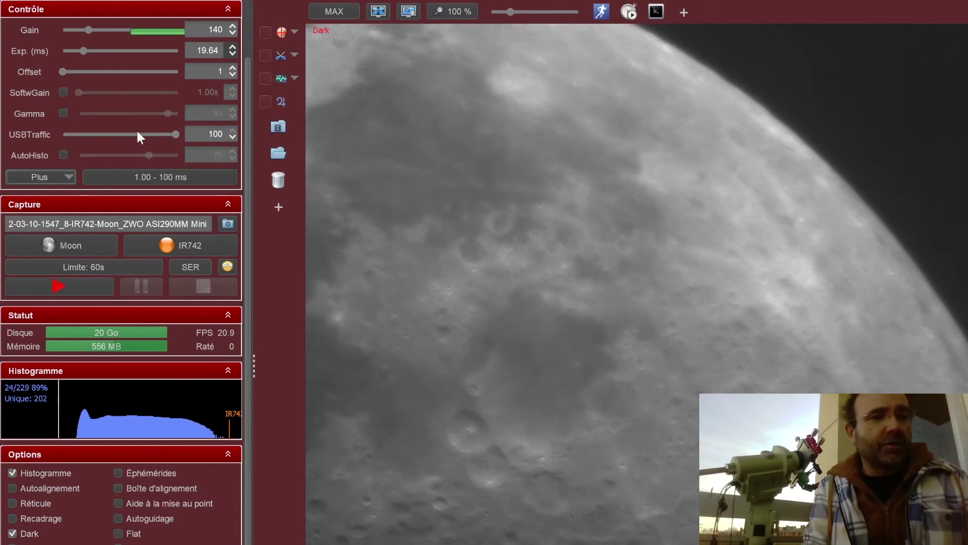
drag(175, 134, 140, 134)
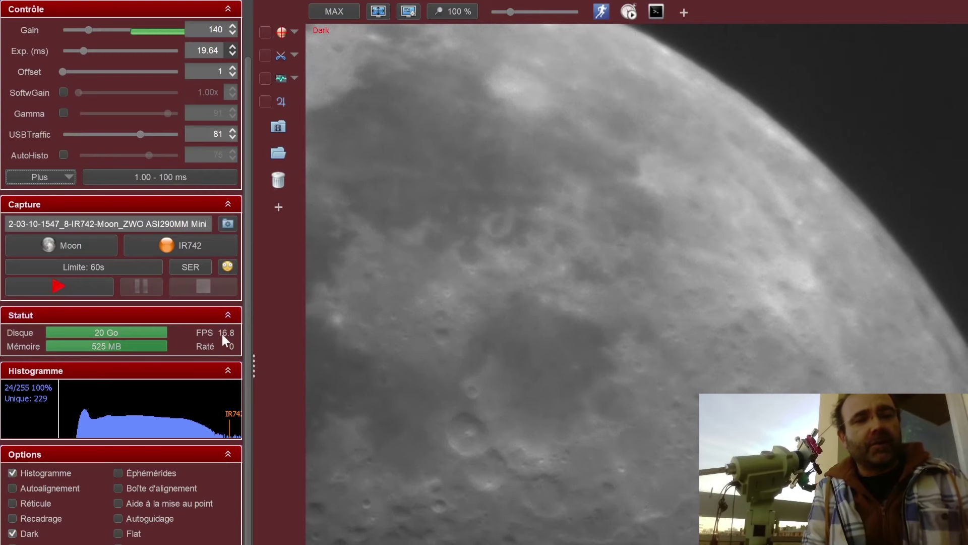
drag(140, 132, 183, 132)
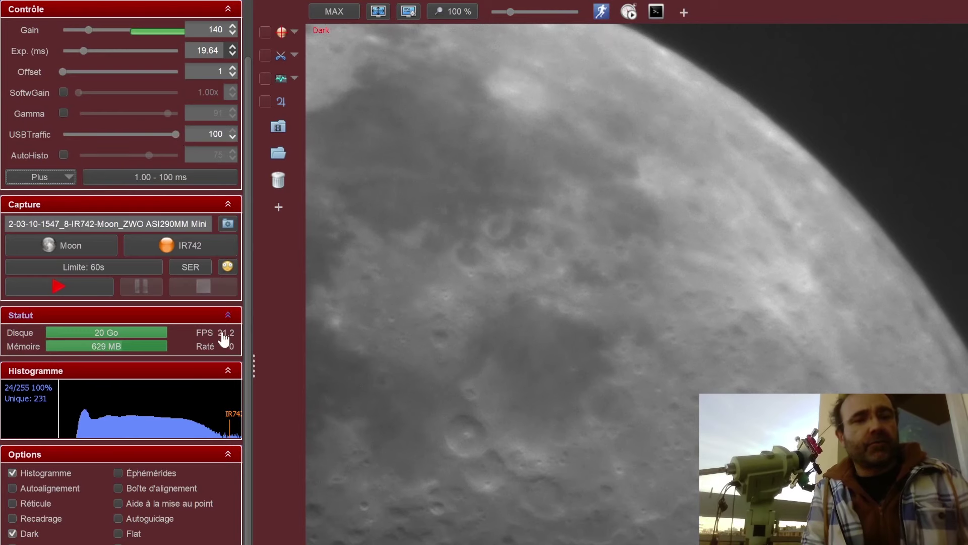